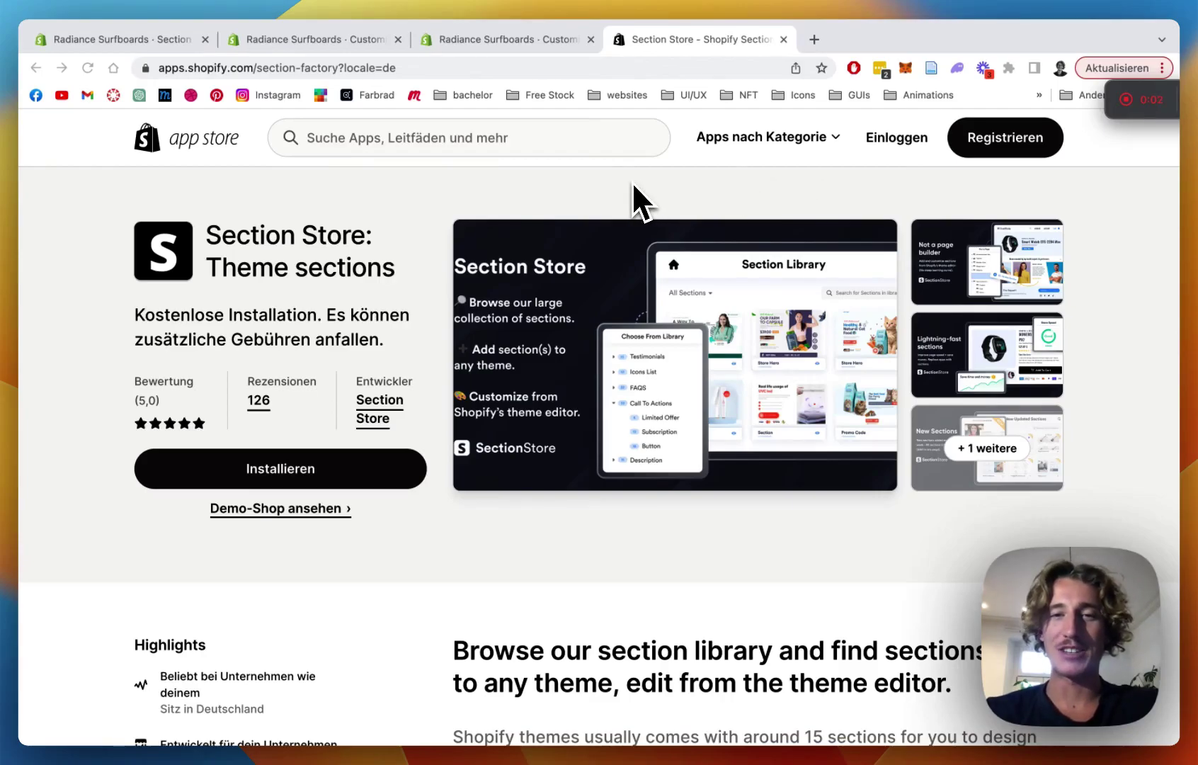
Switch to the theme editor tab showing the password page with the surf-photo countdown banner.
left_click(367, 44)
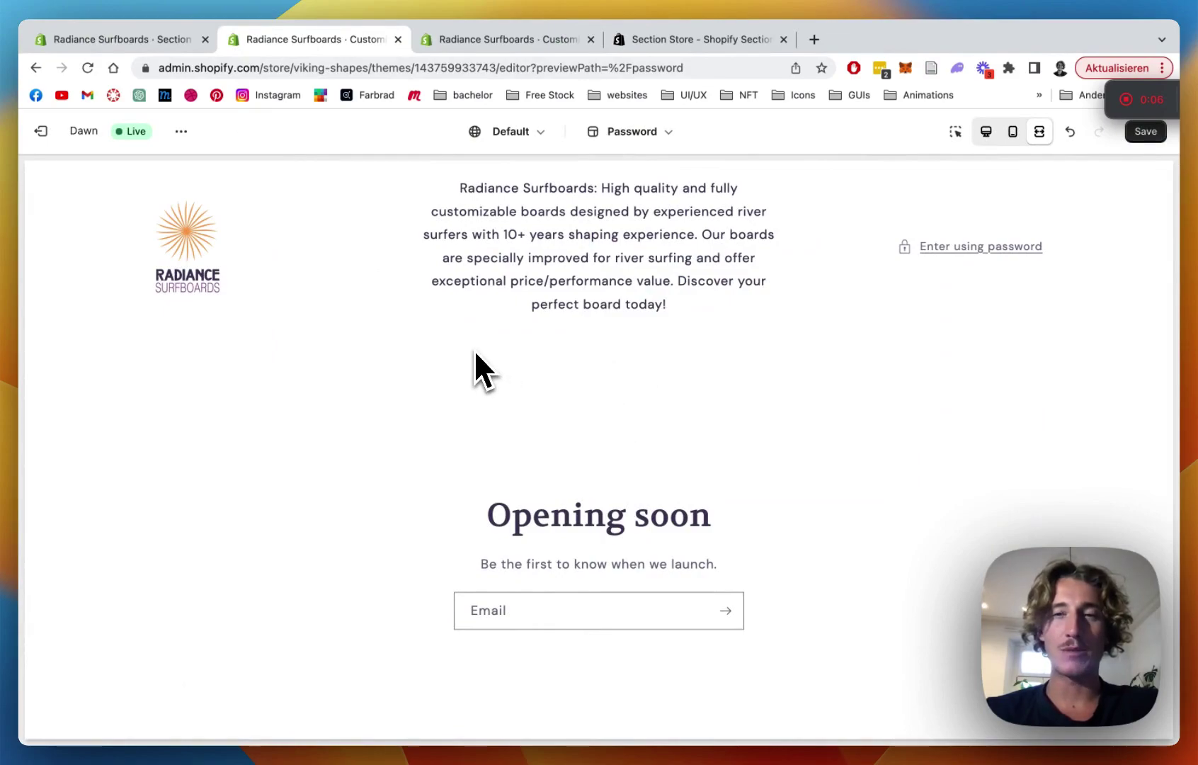
left_click(466, 40)
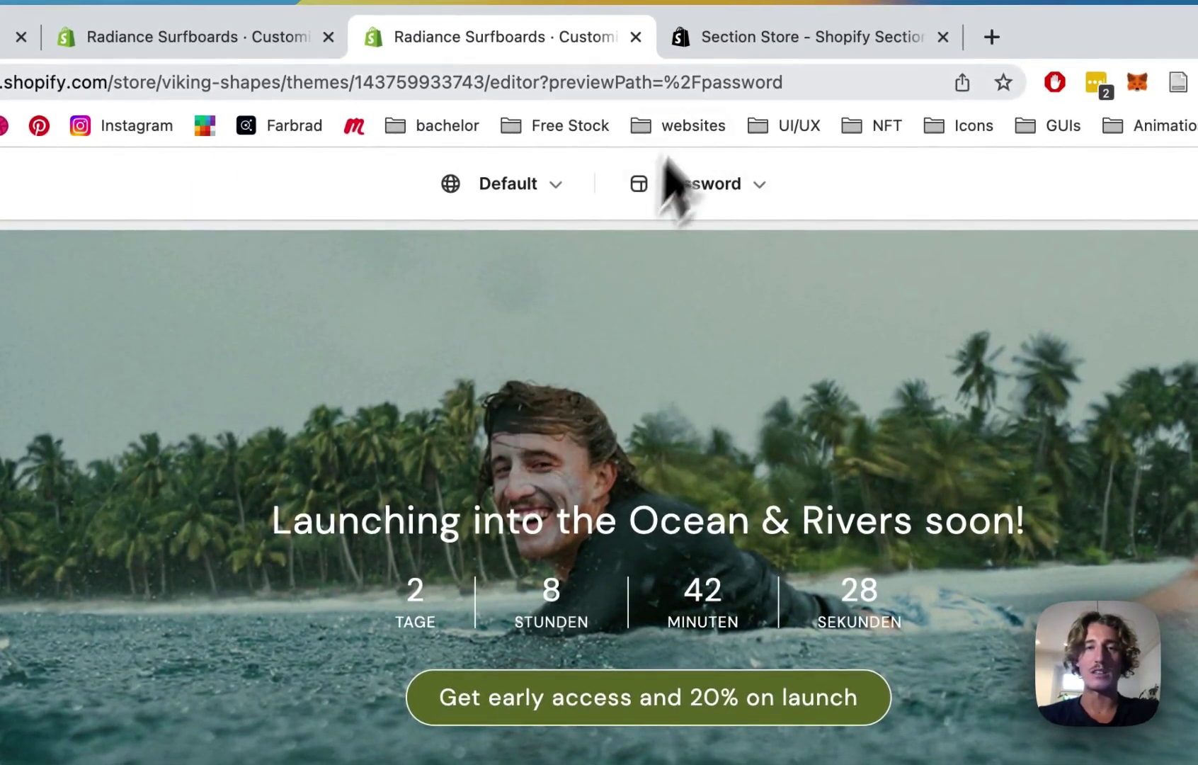
Review the Section Store app listing, then open the admin's Section Store My sections page.
left_click(764, 35)
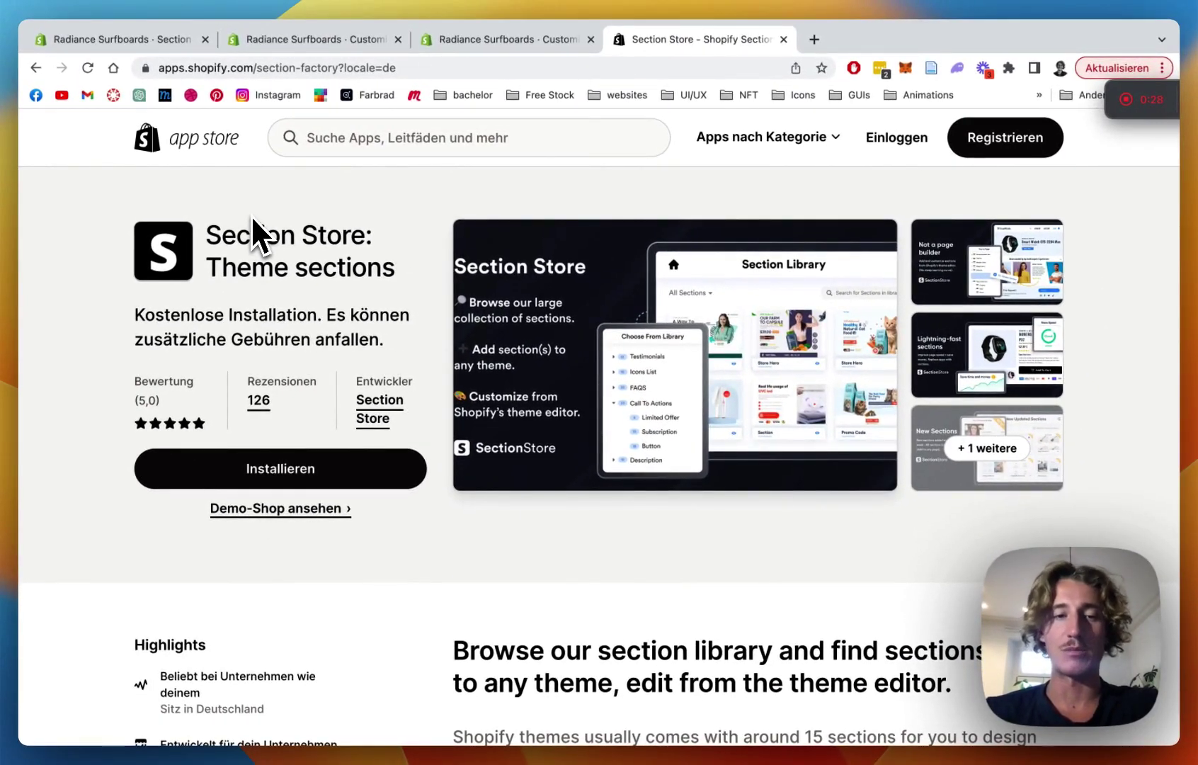
scroll(449, 390, "down", 3)
scroll(450, 374, "up", 2)
scroll(451, 372, "up", 2)
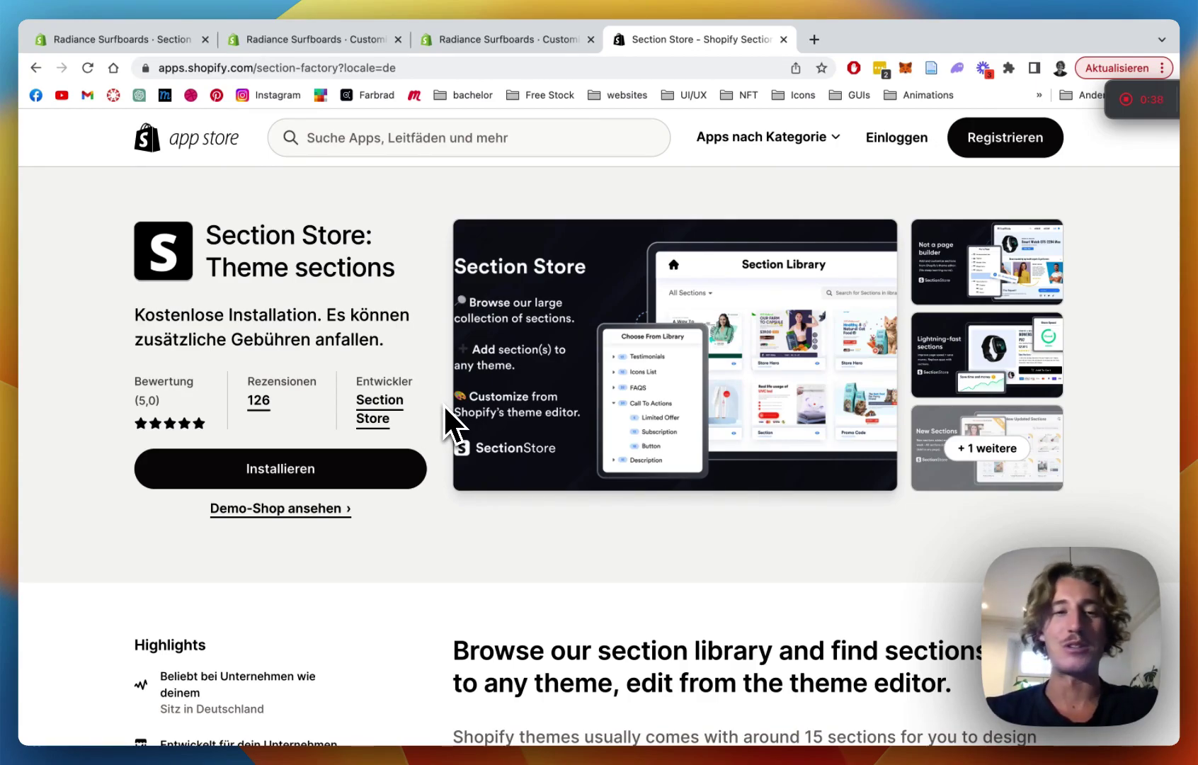
left_click(106, 40)
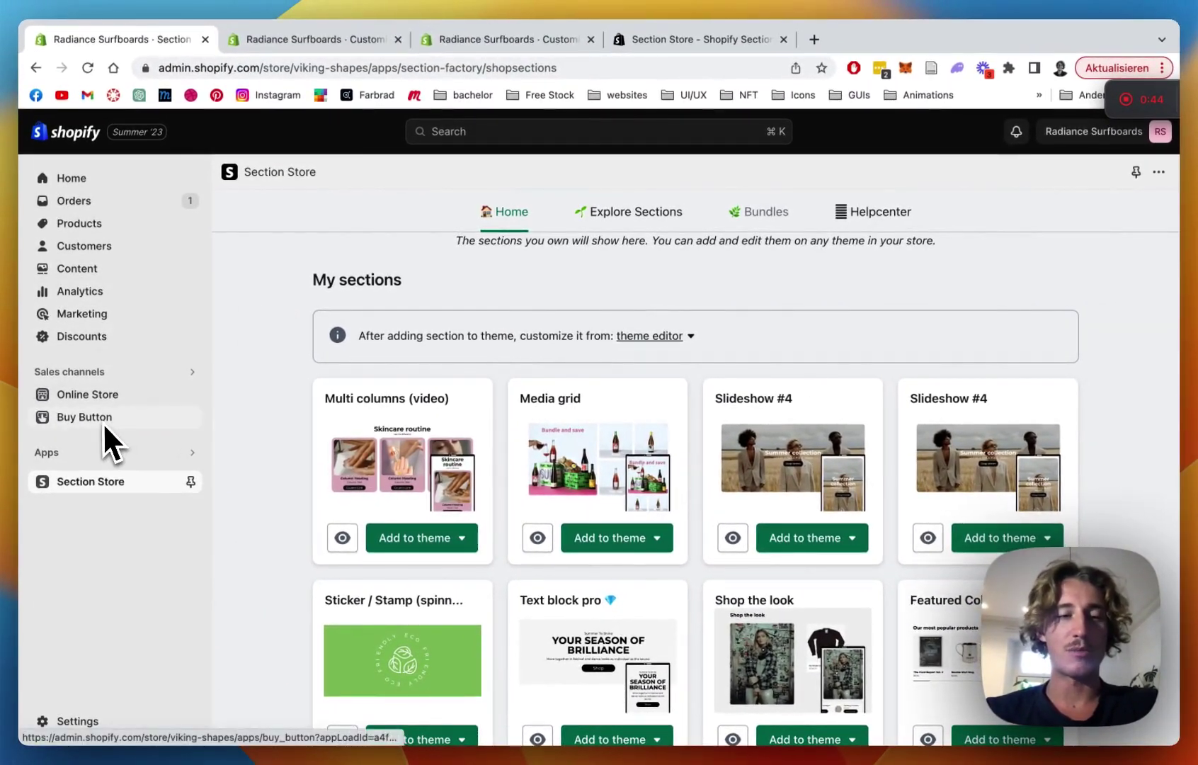
Search Explore Sections for 'count' and open the Countdown timer #1 detail page.
left_click(99, 481)
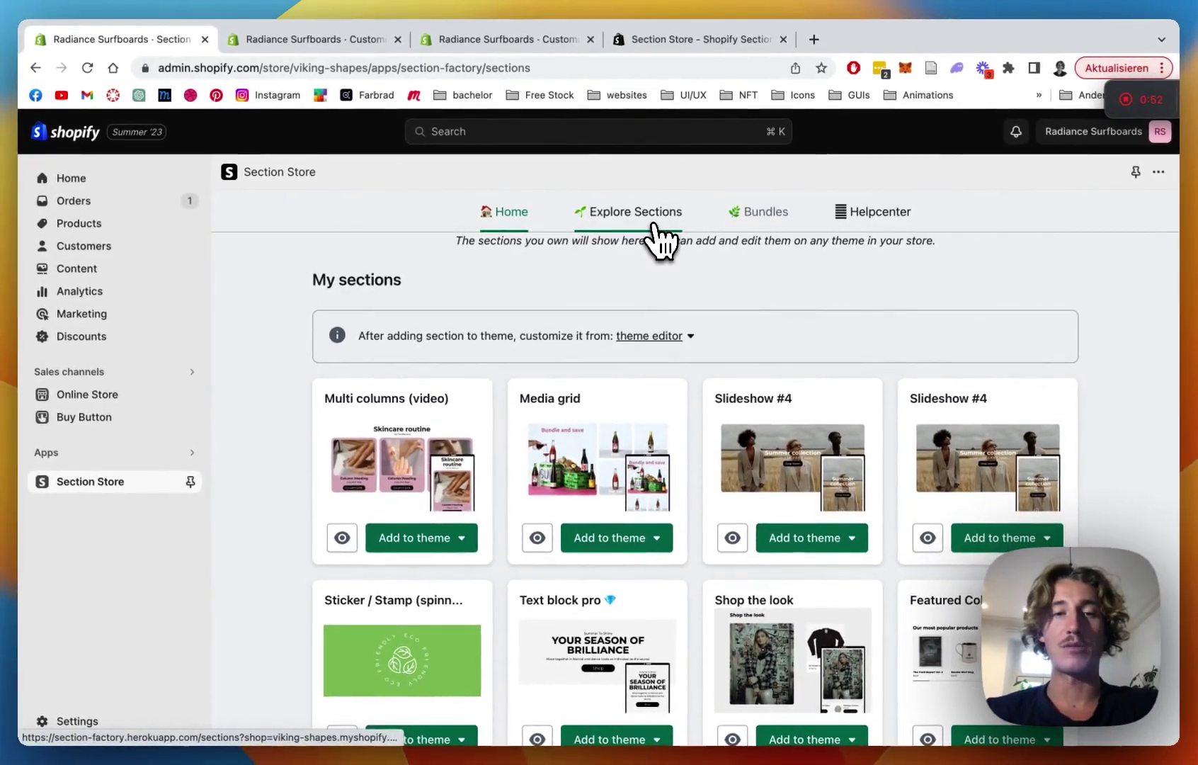
left_click(655, 225)
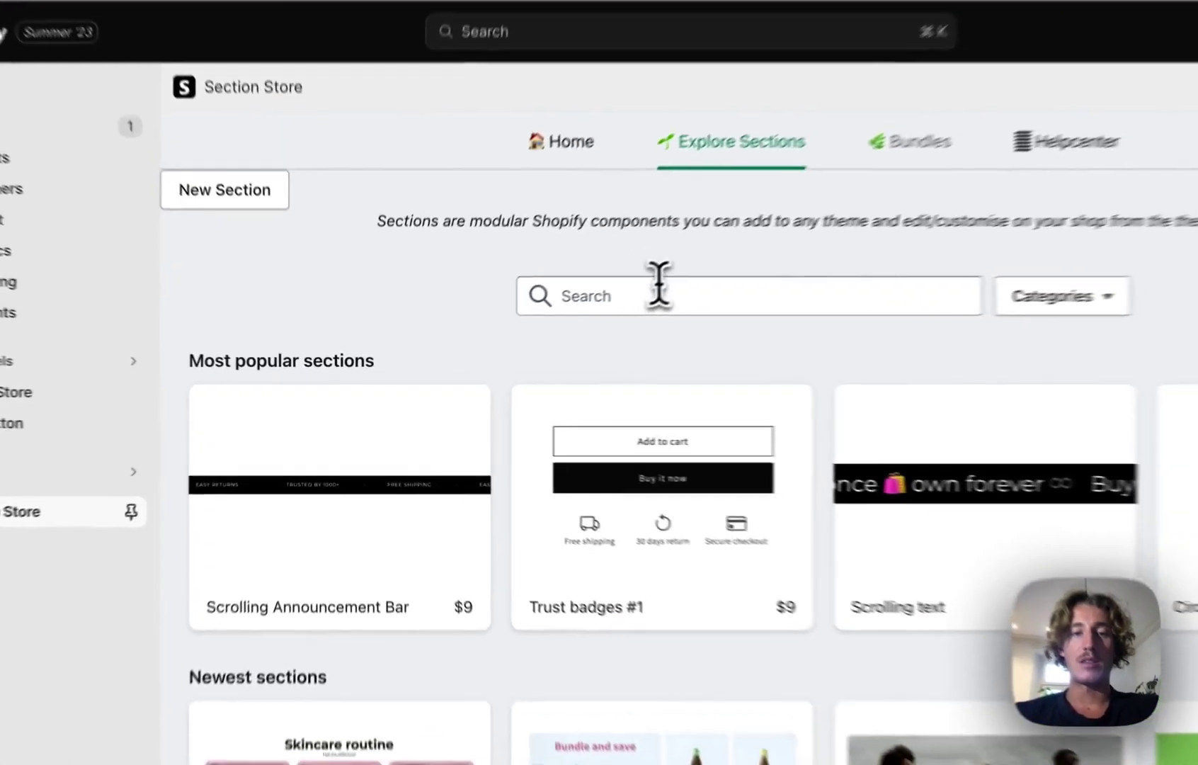
left_click(569, 325)
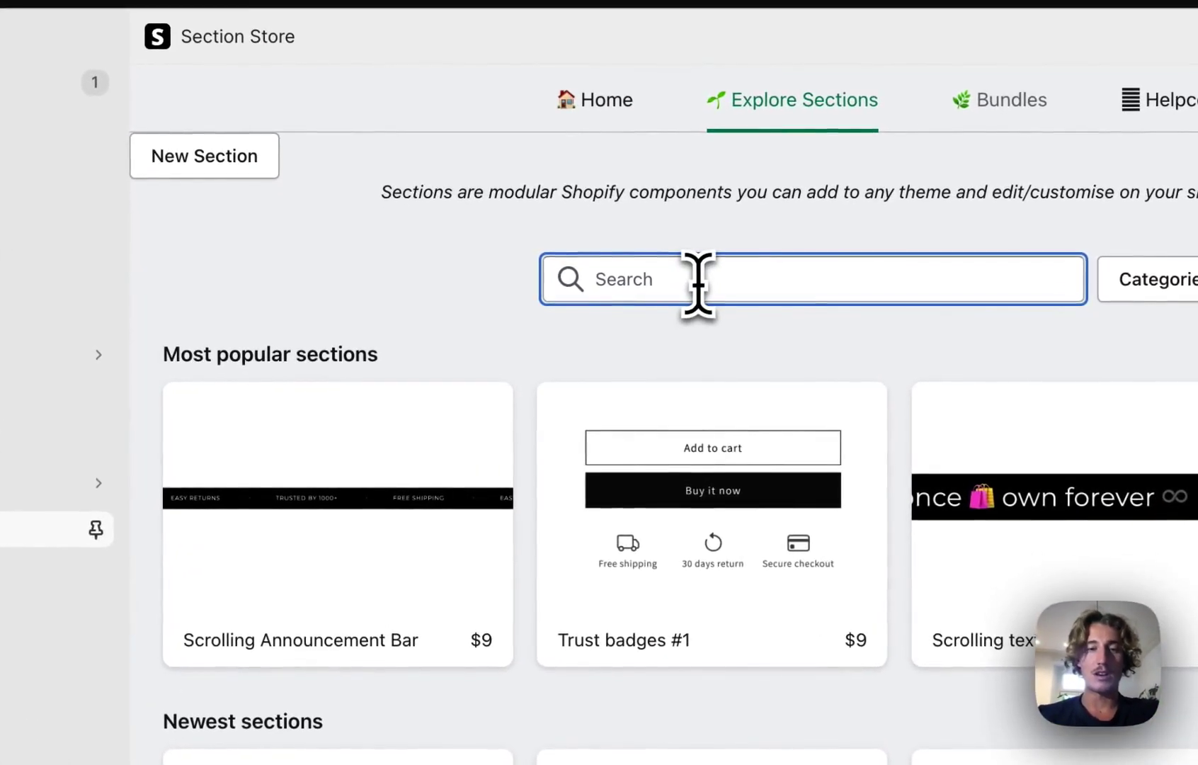
type("count")
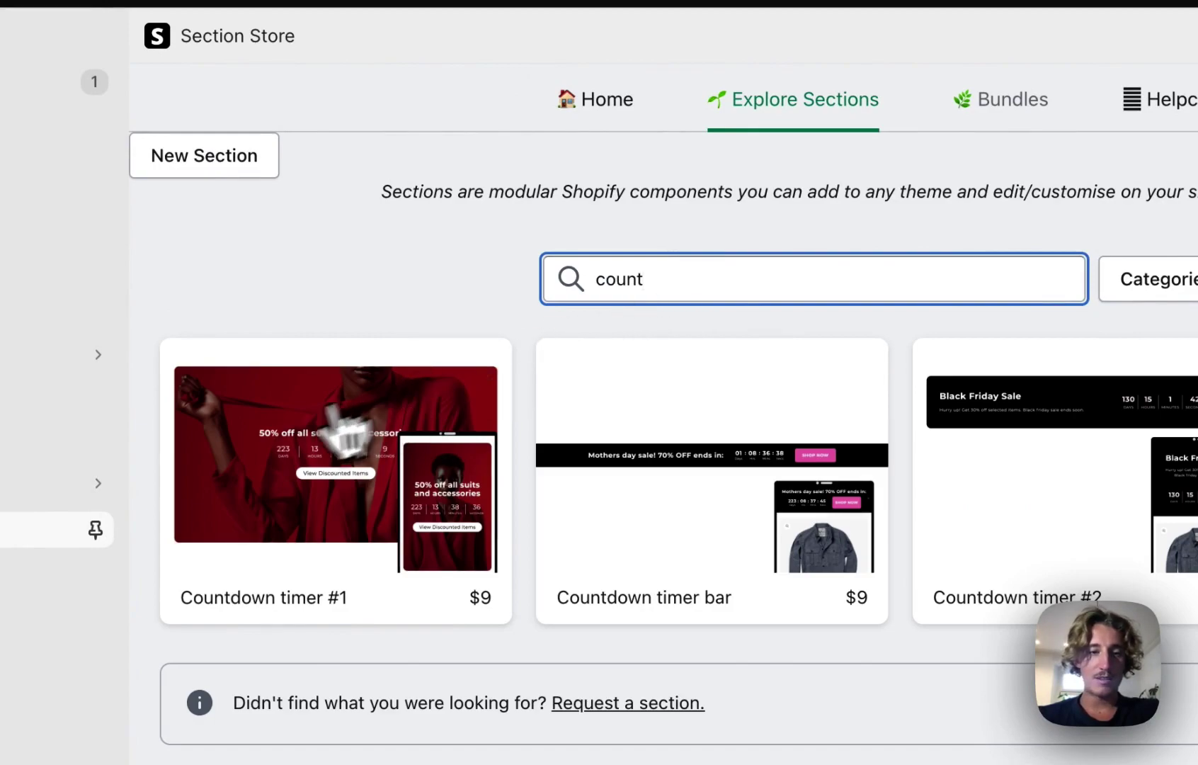
left_click(304, 460)
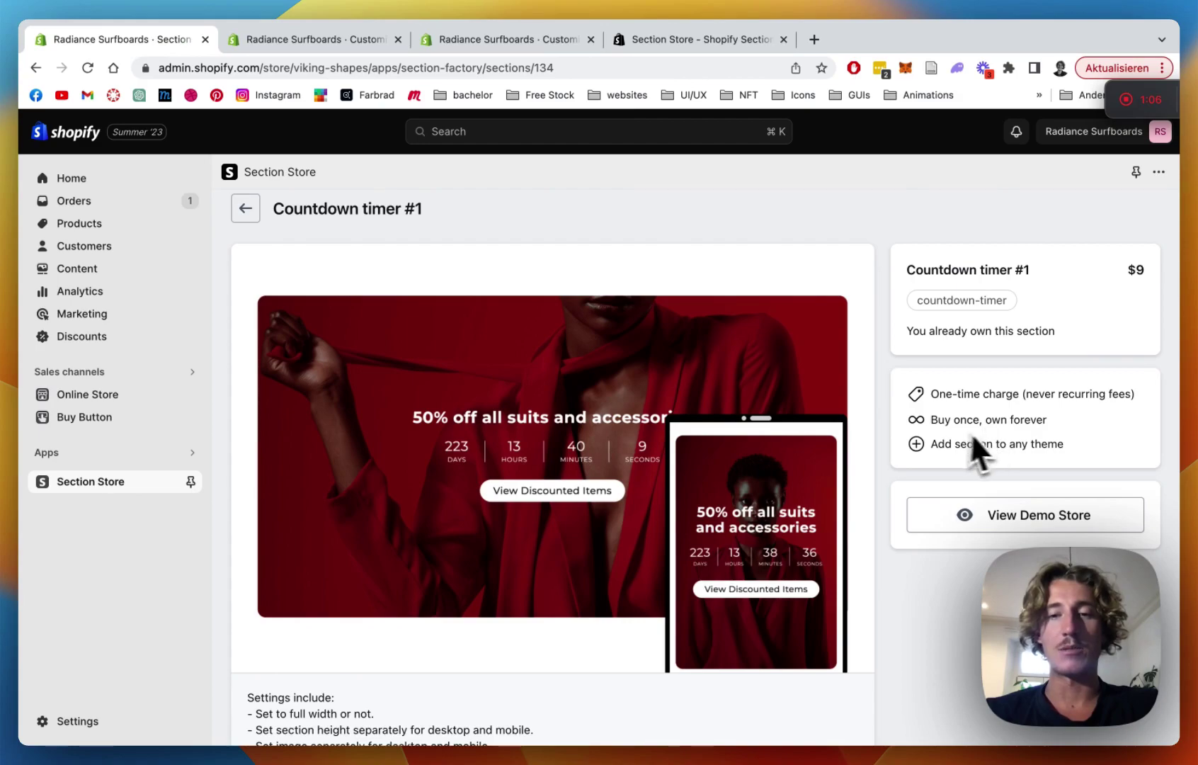
scroll(760, 445, "down", 1)
scroll(760, 445, "up", 2)
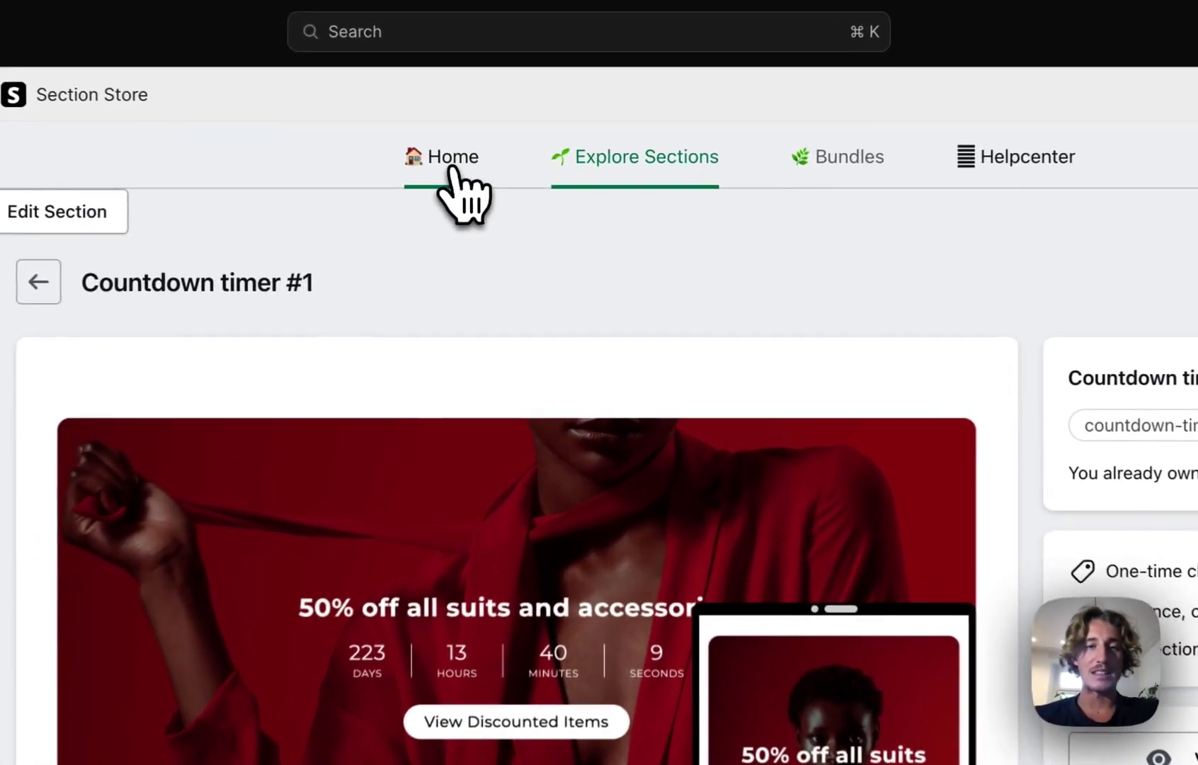
Find Countdown timer #1 among the owned sections and check its Add to theme list.
left_click(510, 217)
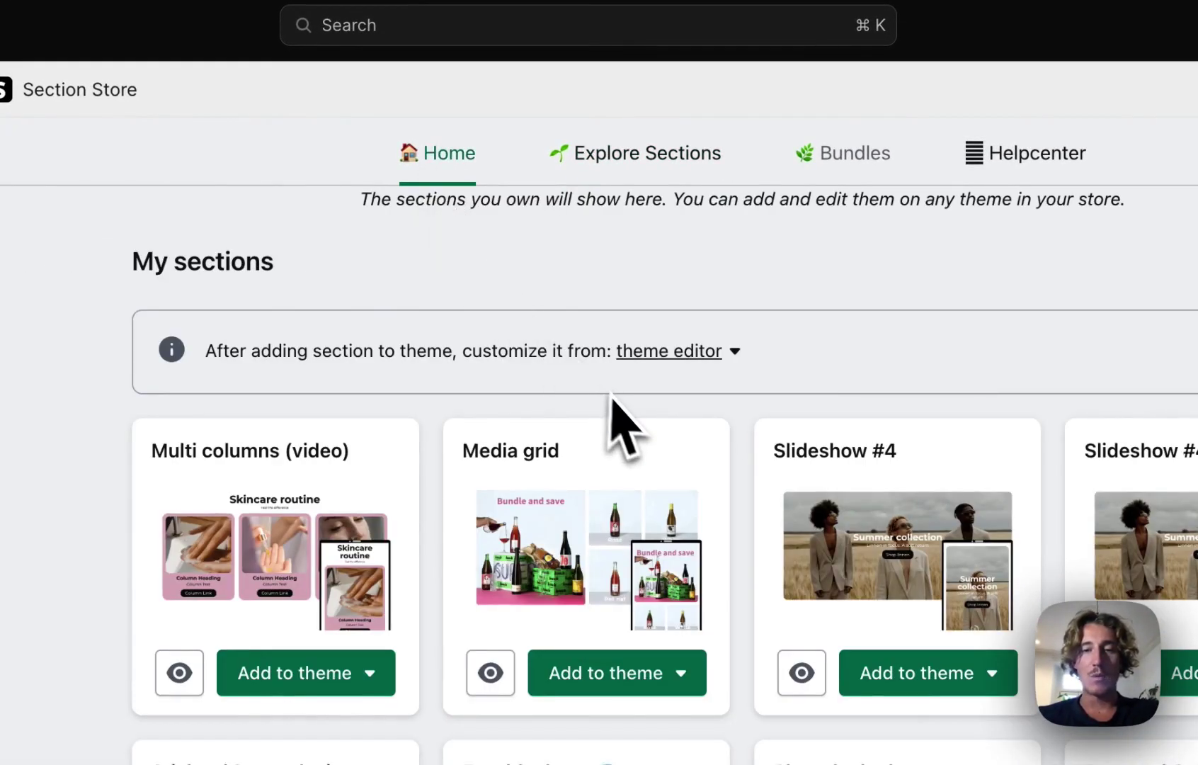
scroll(626, 429, "down", 15)
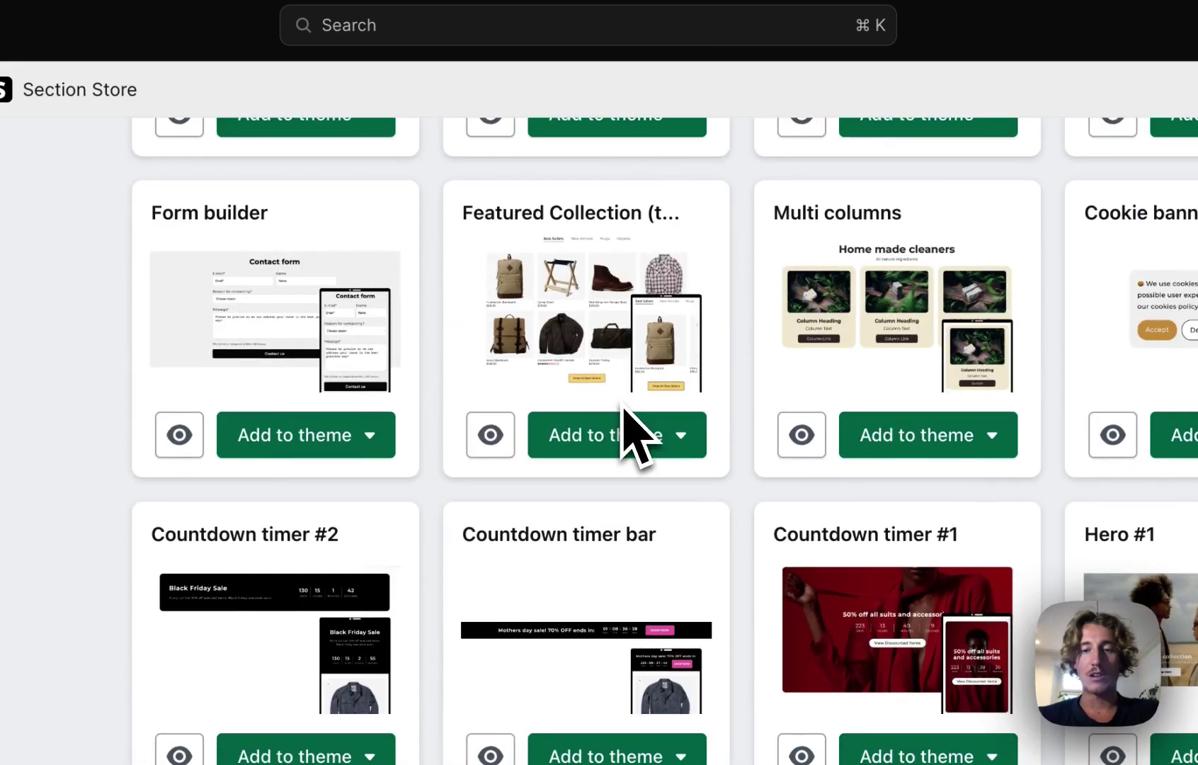
left_click(970, 758)
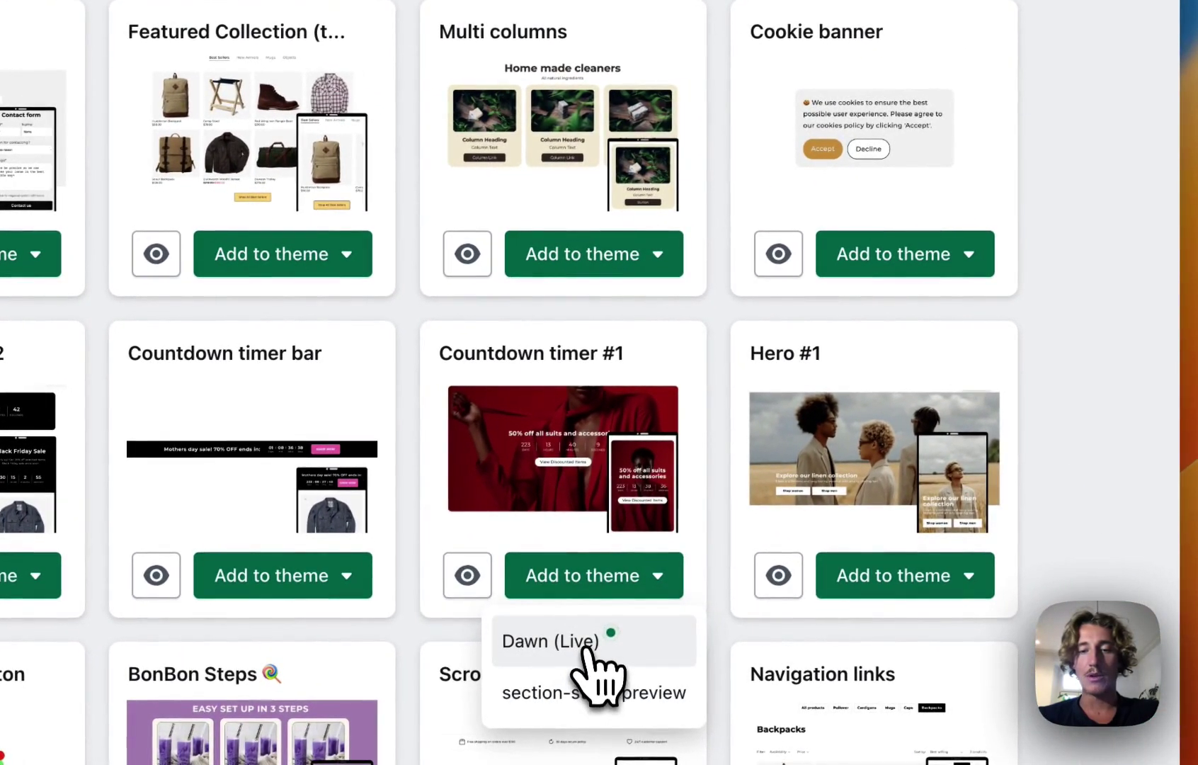
left_click(1077, 241)
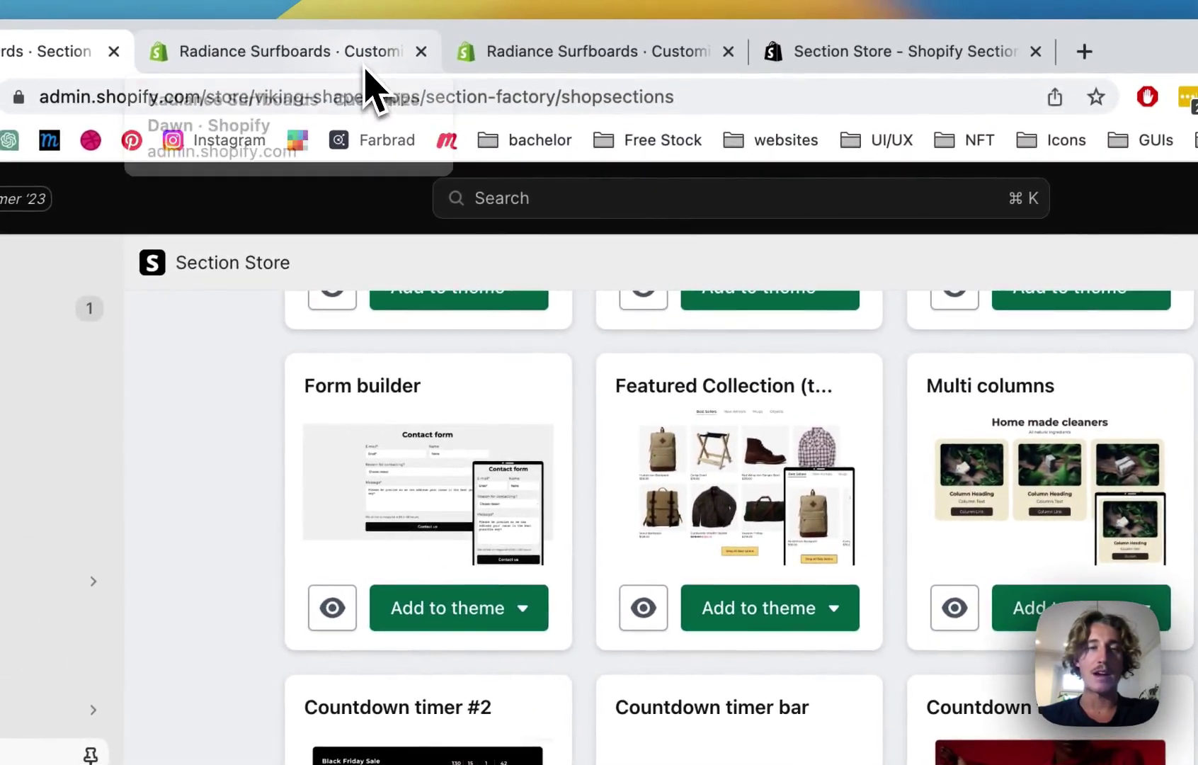
Load the Password template in the theme editor by searching 'password' in the page selector.
left_click(359, 62)
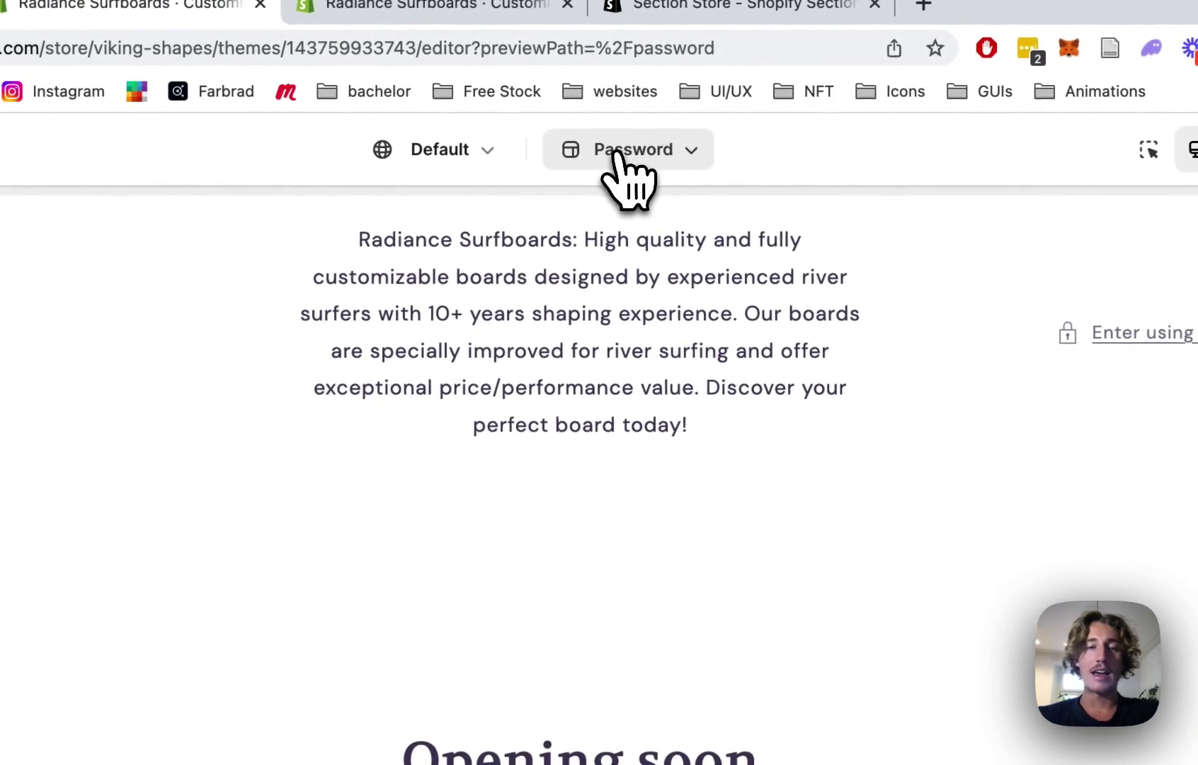
left_click(662, 133)
left_click(597, 255)
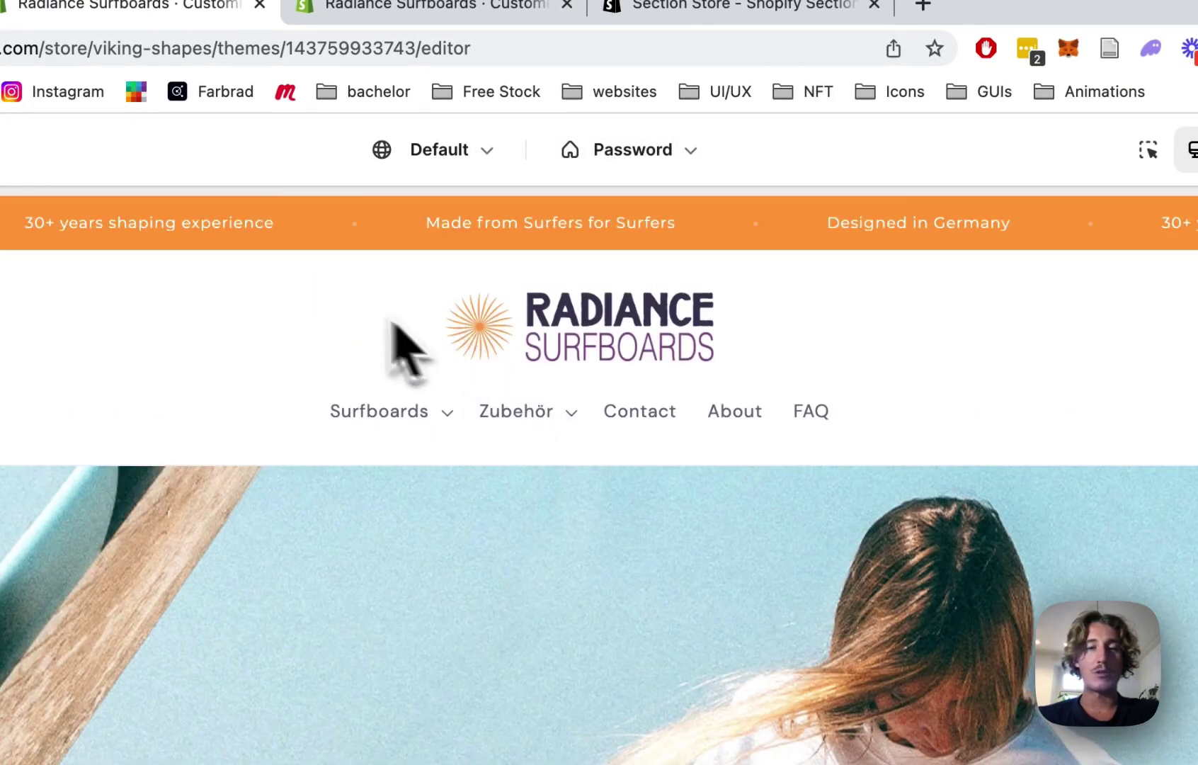
left_click(621, 150)
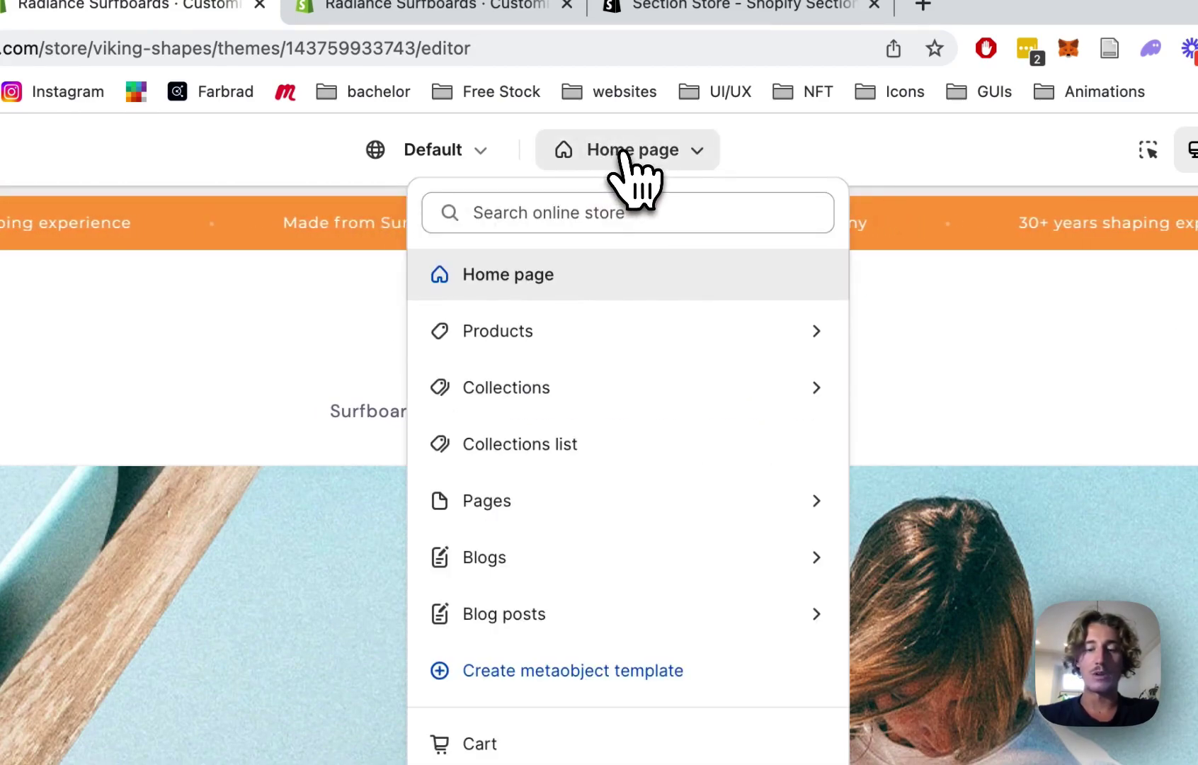
left_click(631, 213)
type("passw")
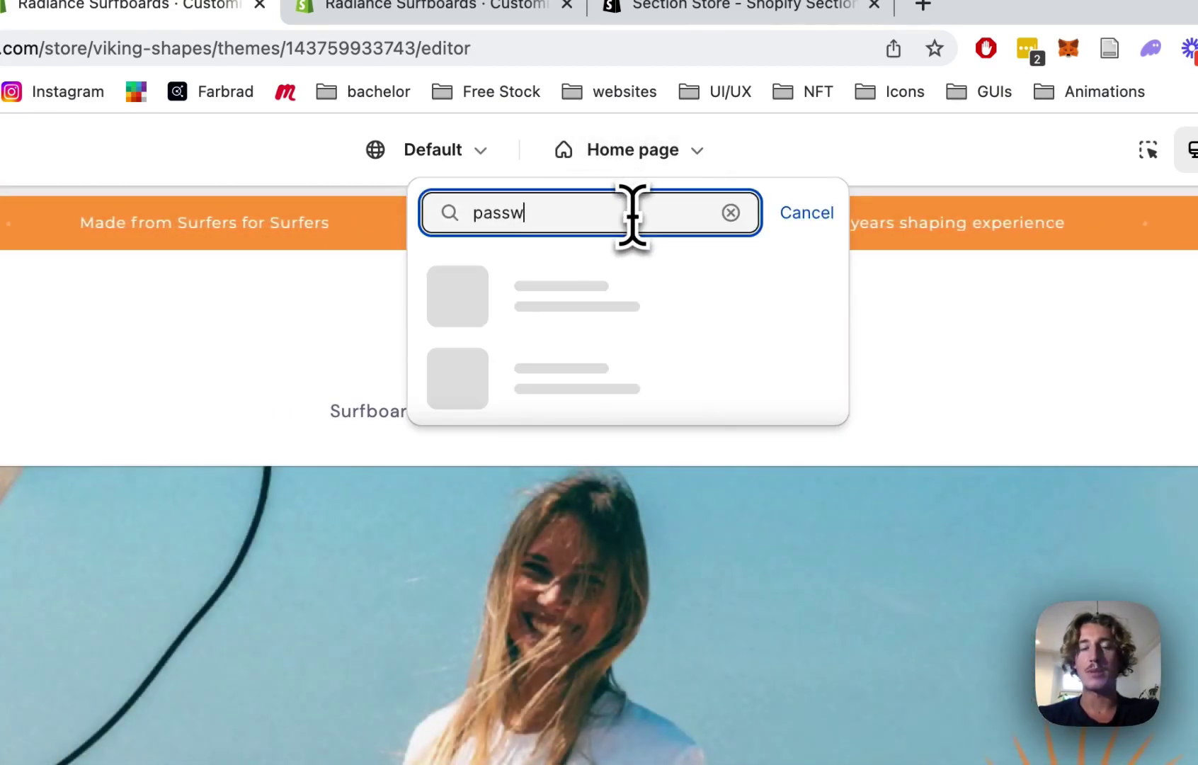
type("ord")
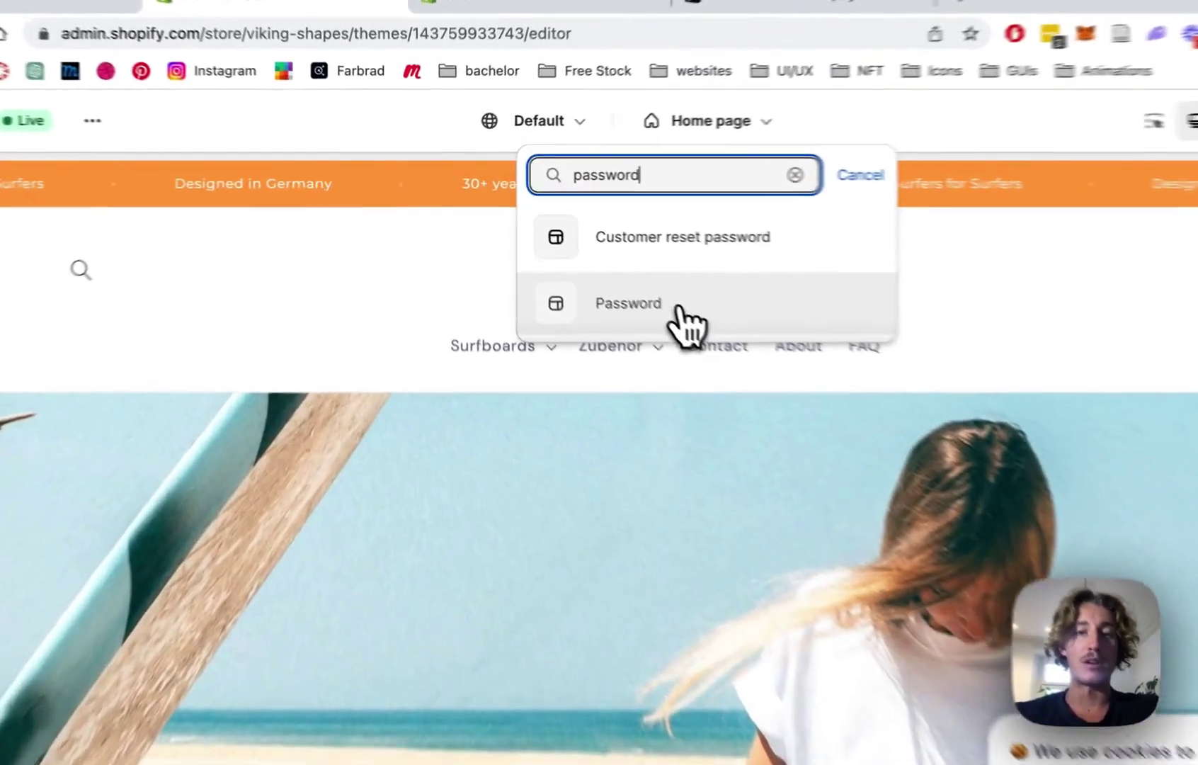
left_click(607, 267)
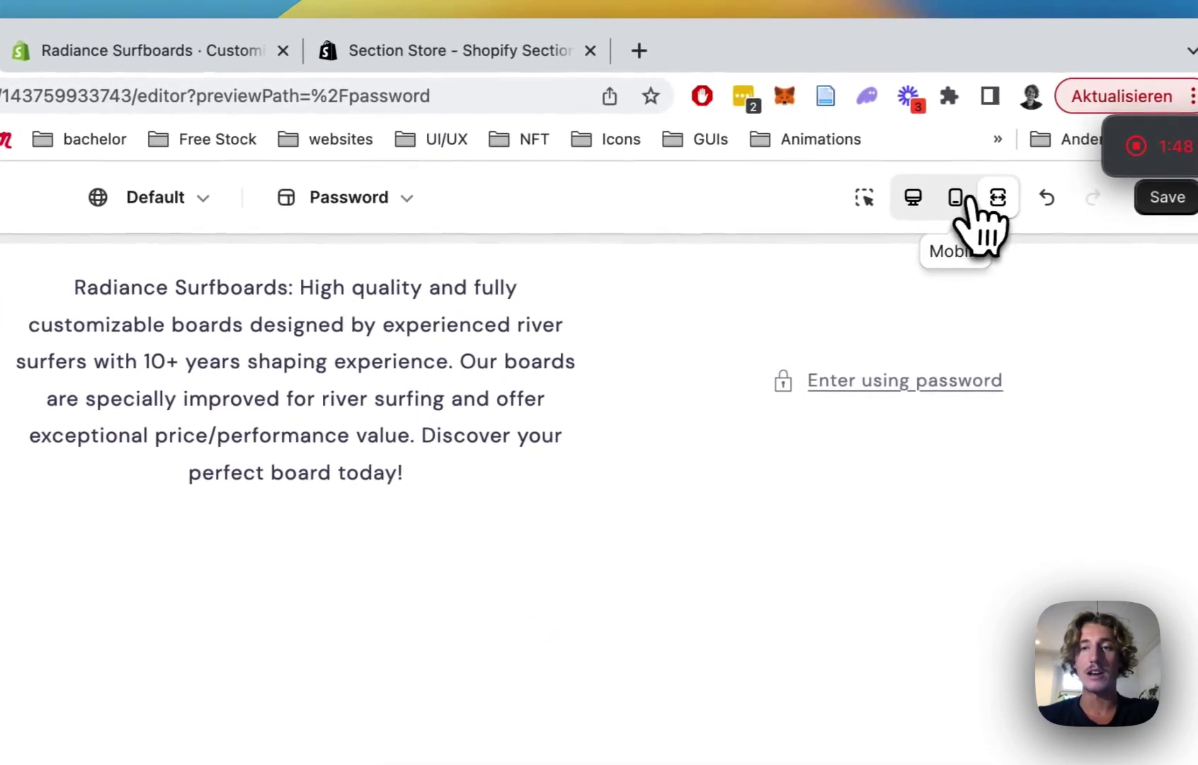
Switch to desktop preview and give the Email signup banner custom CSS { display: none; }.
left_click(951, 191)
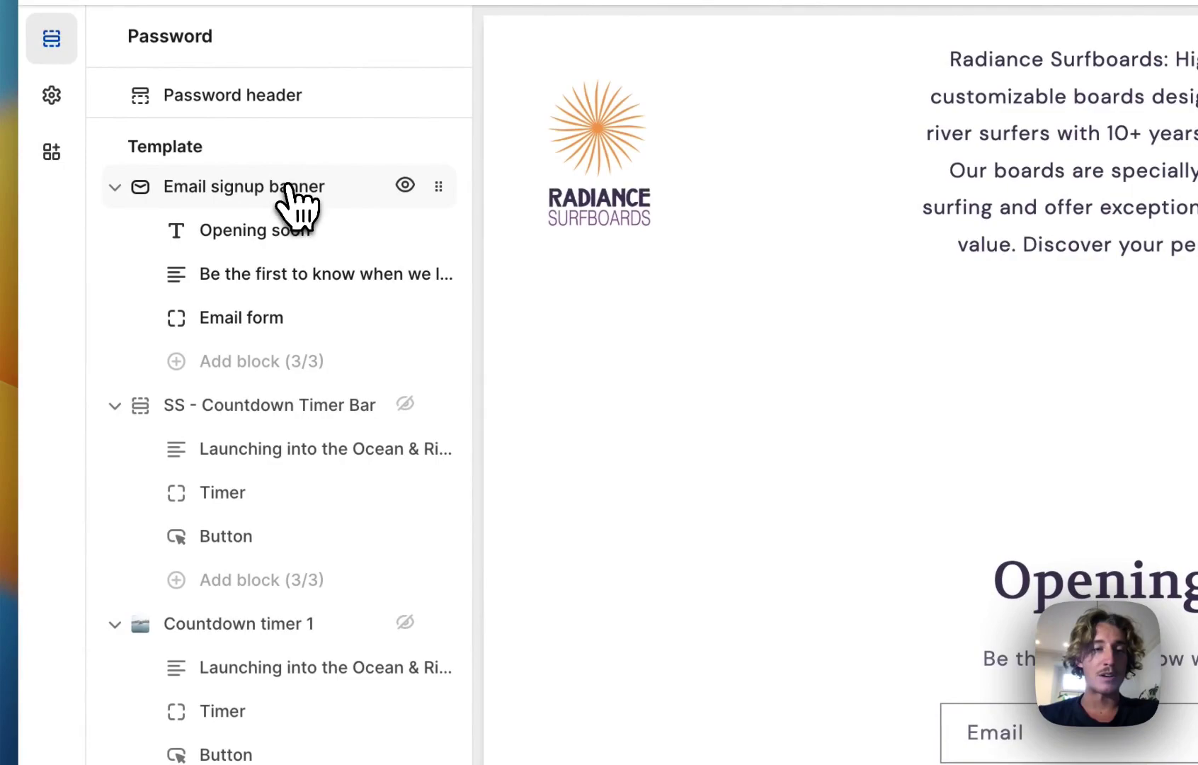
left_click(291, 189)
scroll(266, 506, "down", 10)
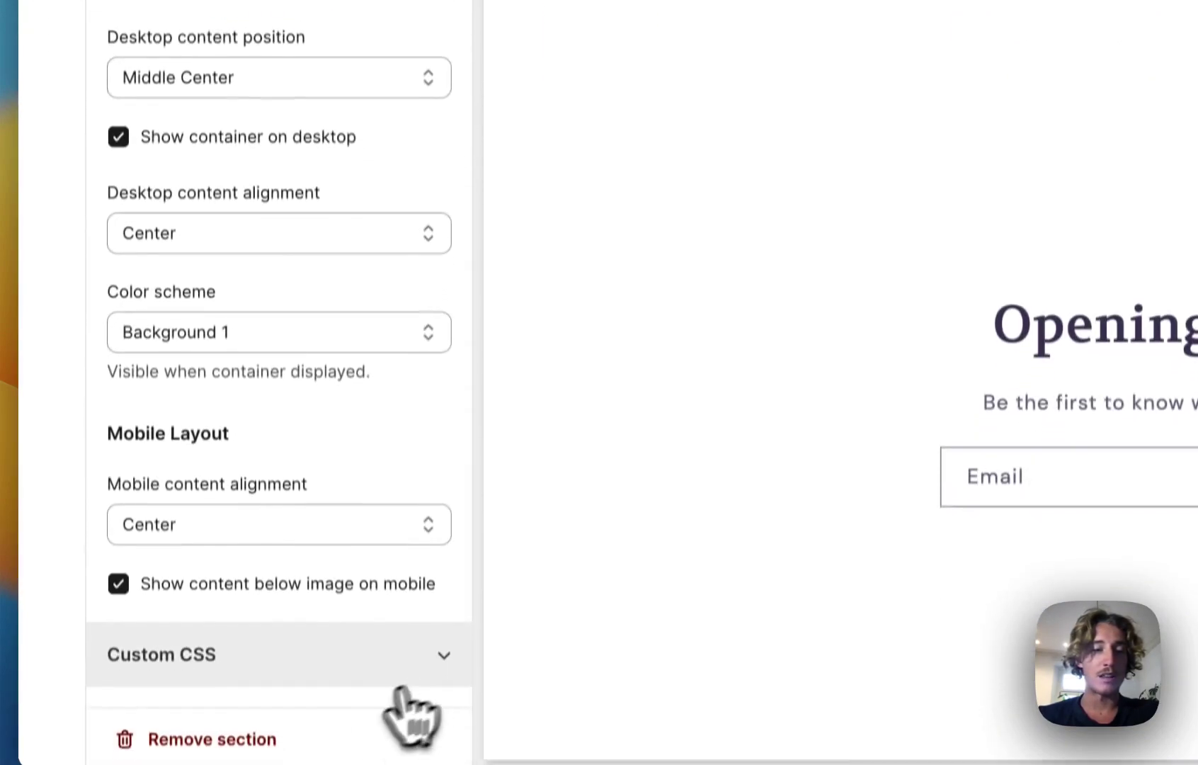
left_click(439, 660)
scroll(327, 616, "down", 4)
left_click(299, 551)
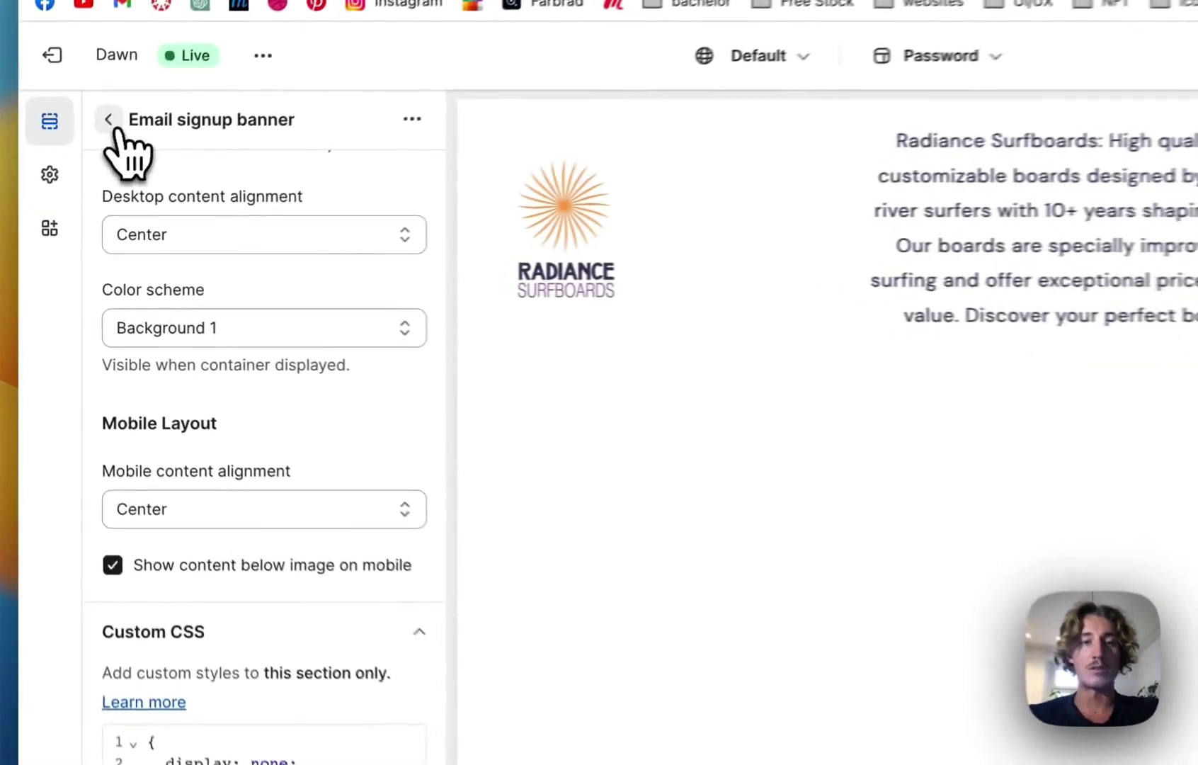
left_click(80, 175)
Add { display: none; } custom CSS to the Password header section.
left_click(196, 209)
left_click(418, 635)
left_click(268, 656)
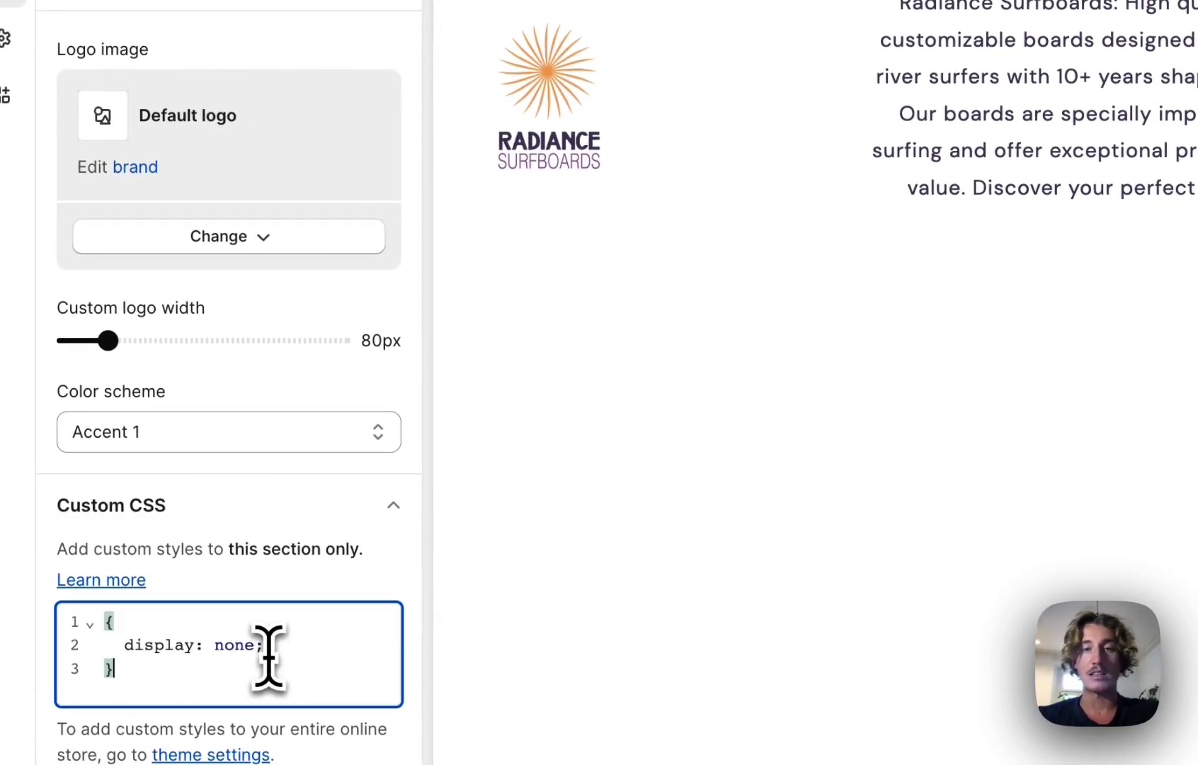
left_click(117, 238)
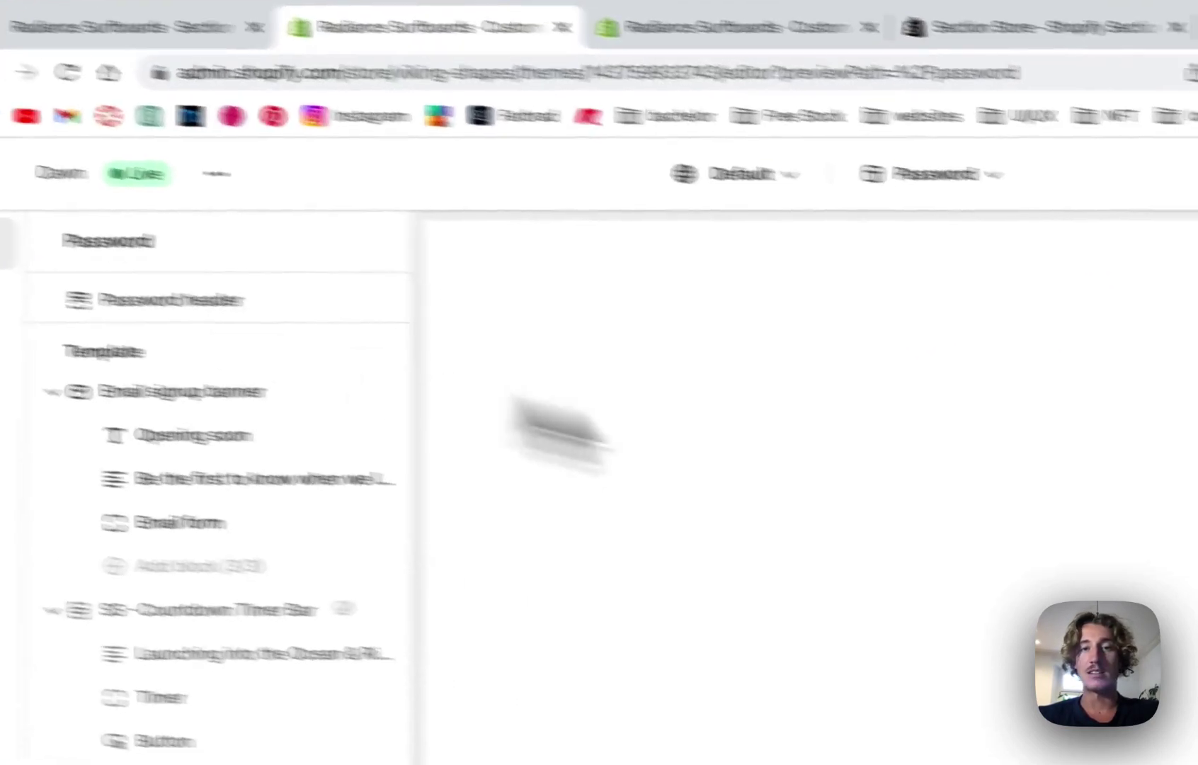
Add the SS - countdown timer 1 section and drag it to the top of the template.
scroll(128, 411, "down", 10)
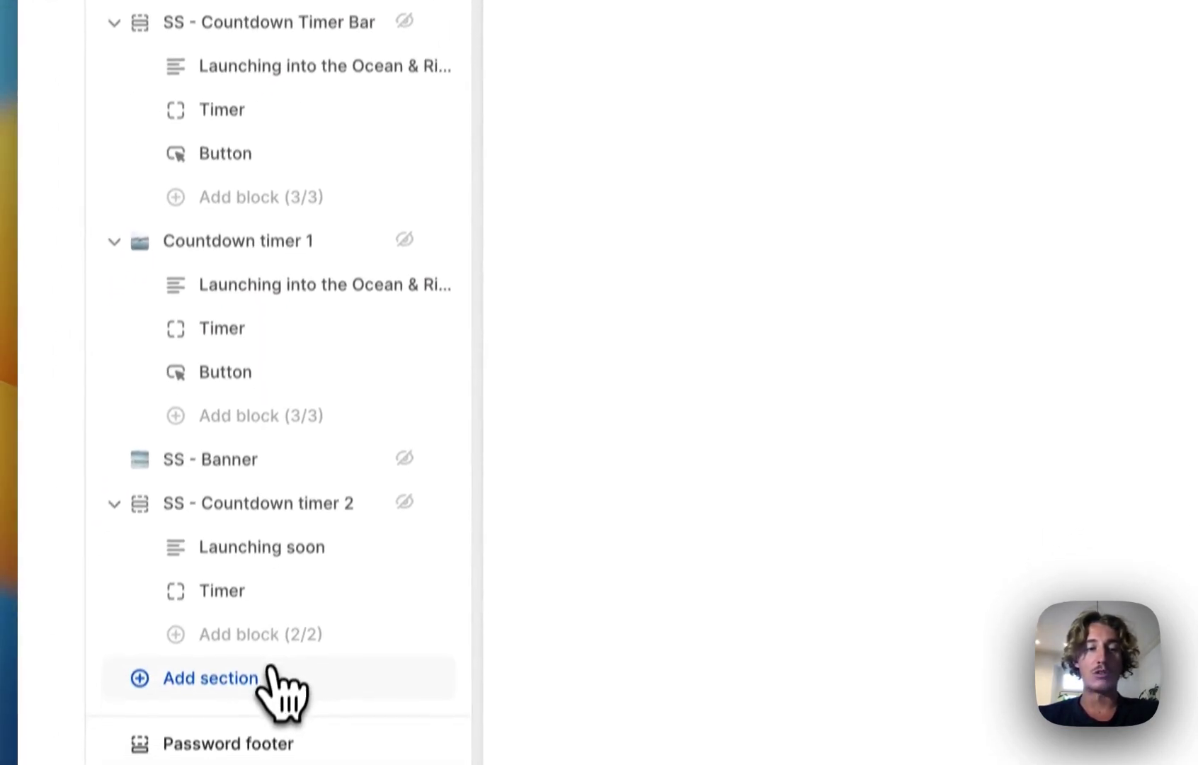
left_click(273, 670)
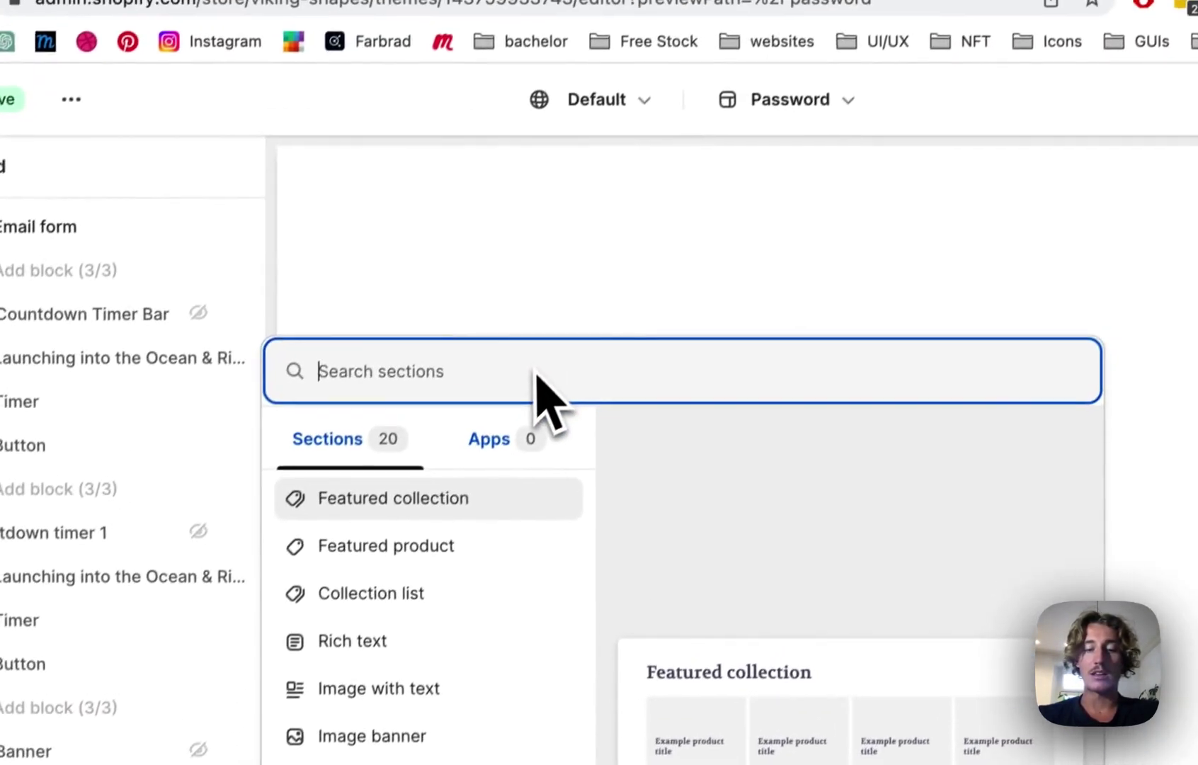
type("count")
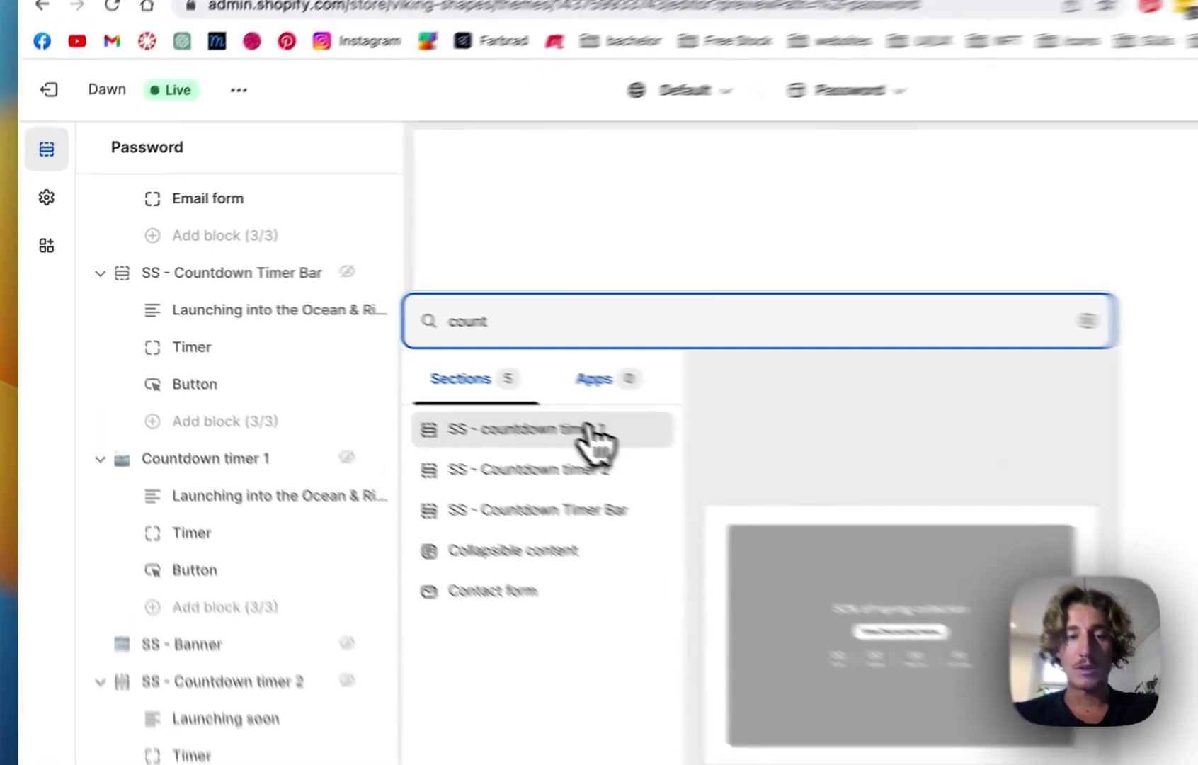
left_click(599, 436)
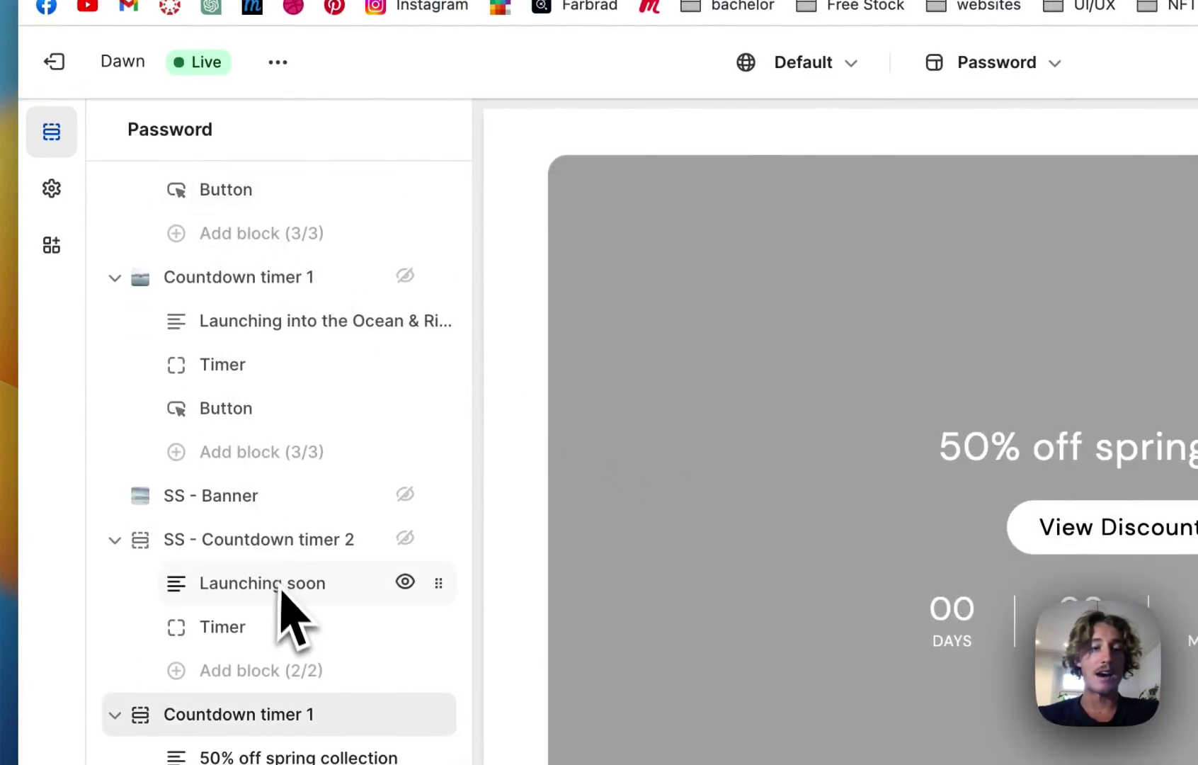
left_click_drag(435, 716, 399, 165)
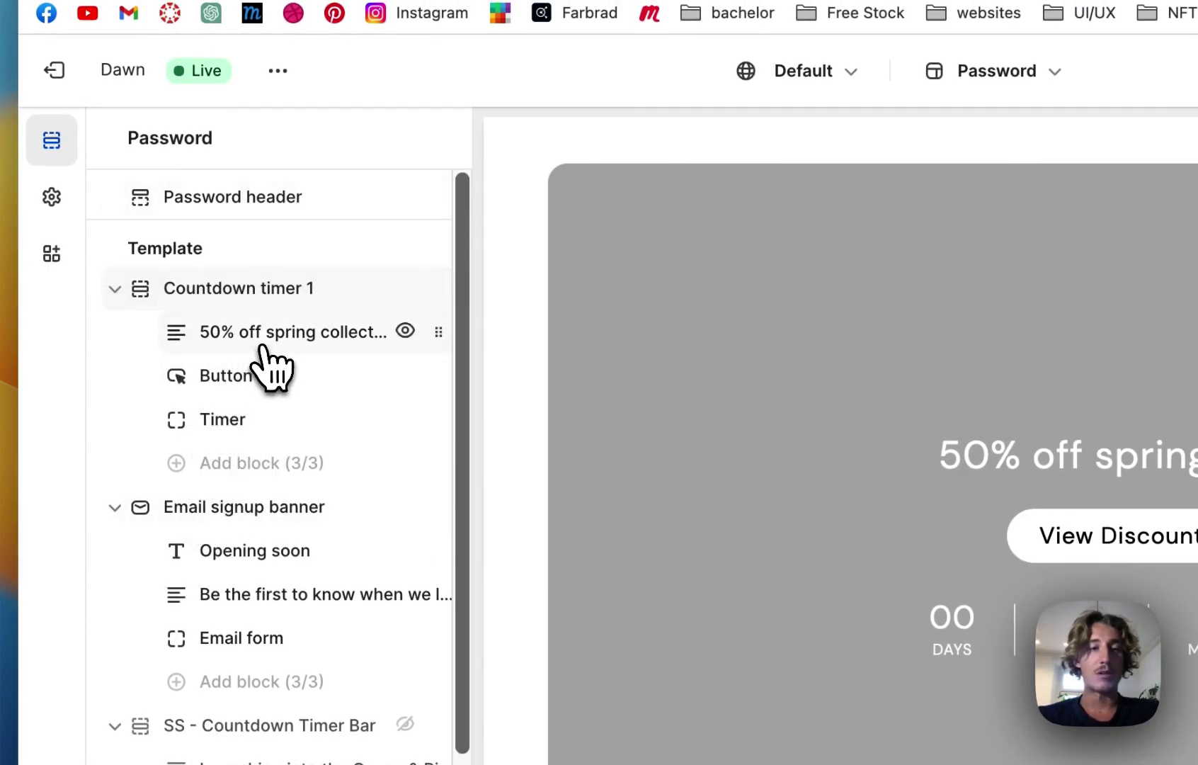
Change the countdown heading to 'Get 50% after launch'.
left_click(270, 333)
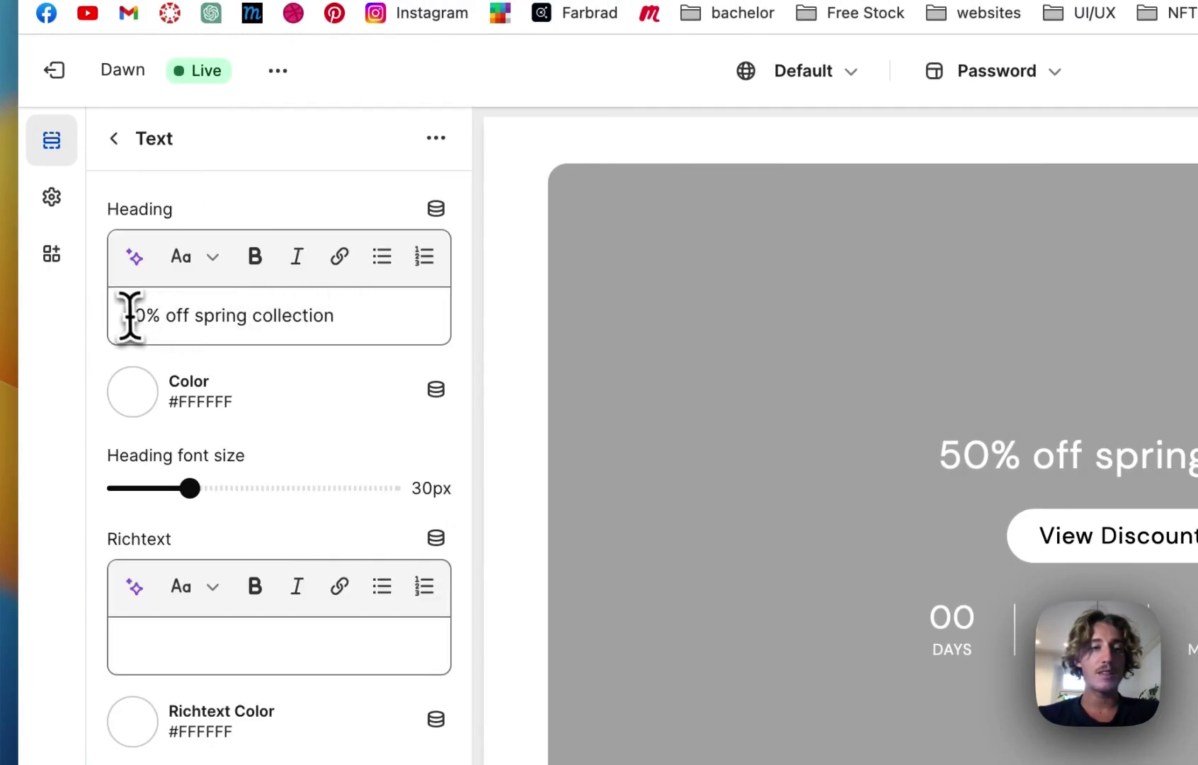
type("Get")
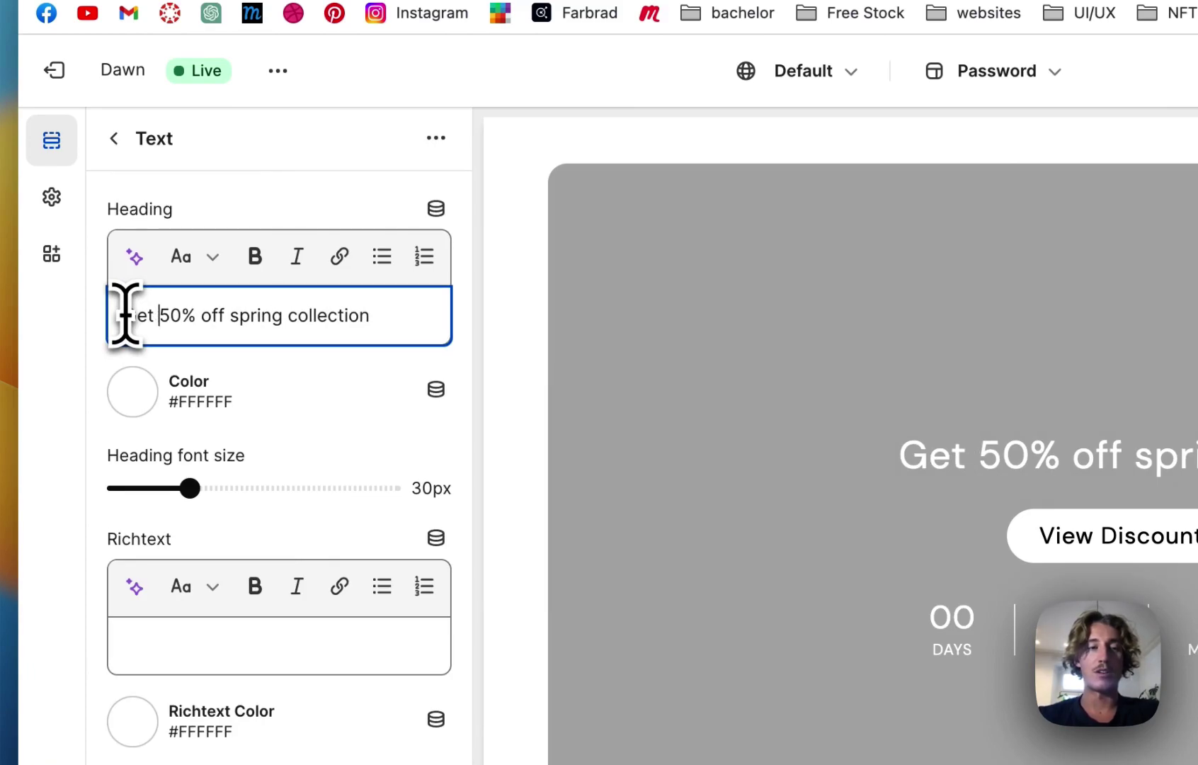
left_click_drag(203, 322, 548, 316)
type("after launch")
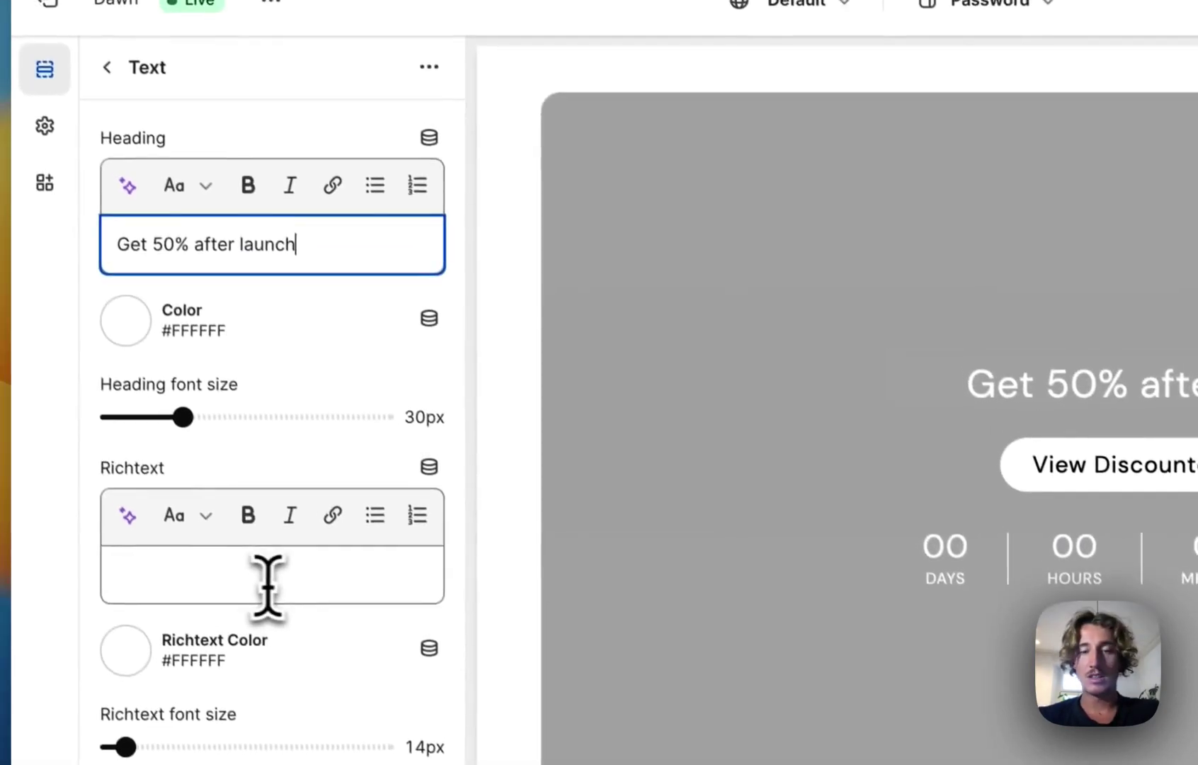
left_click(286, 646)
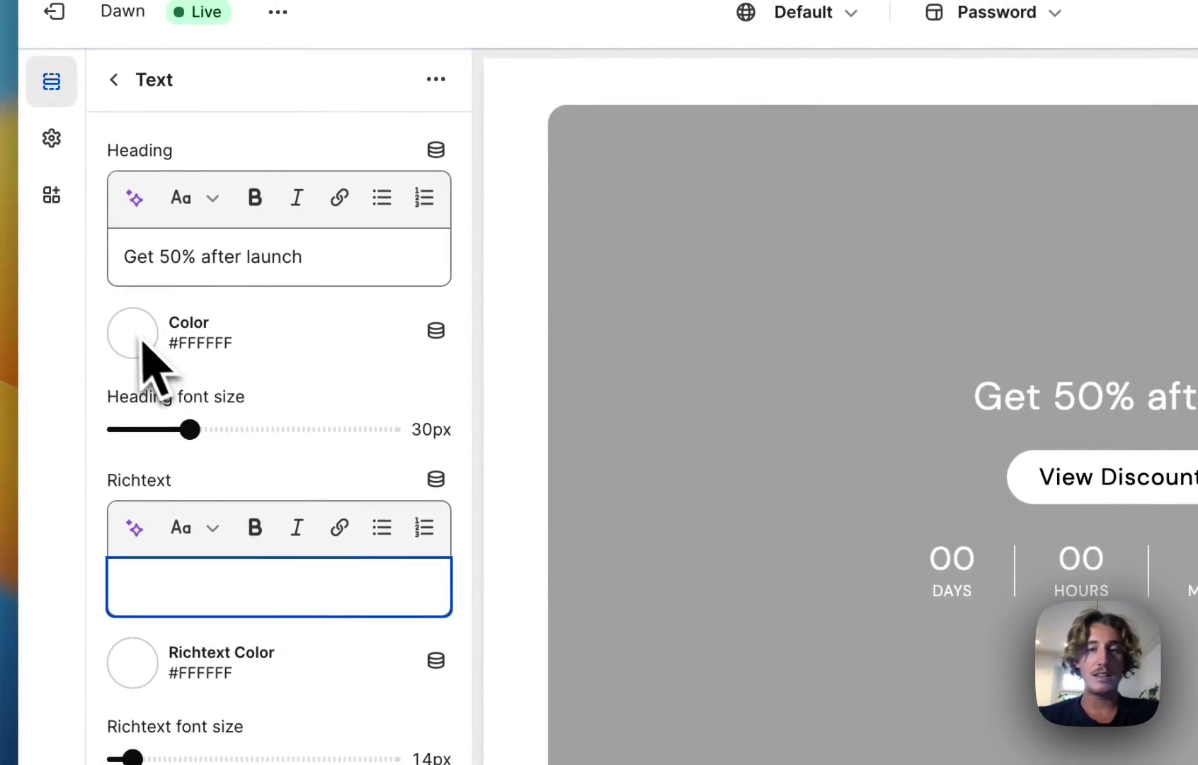
left_click(114, 79)
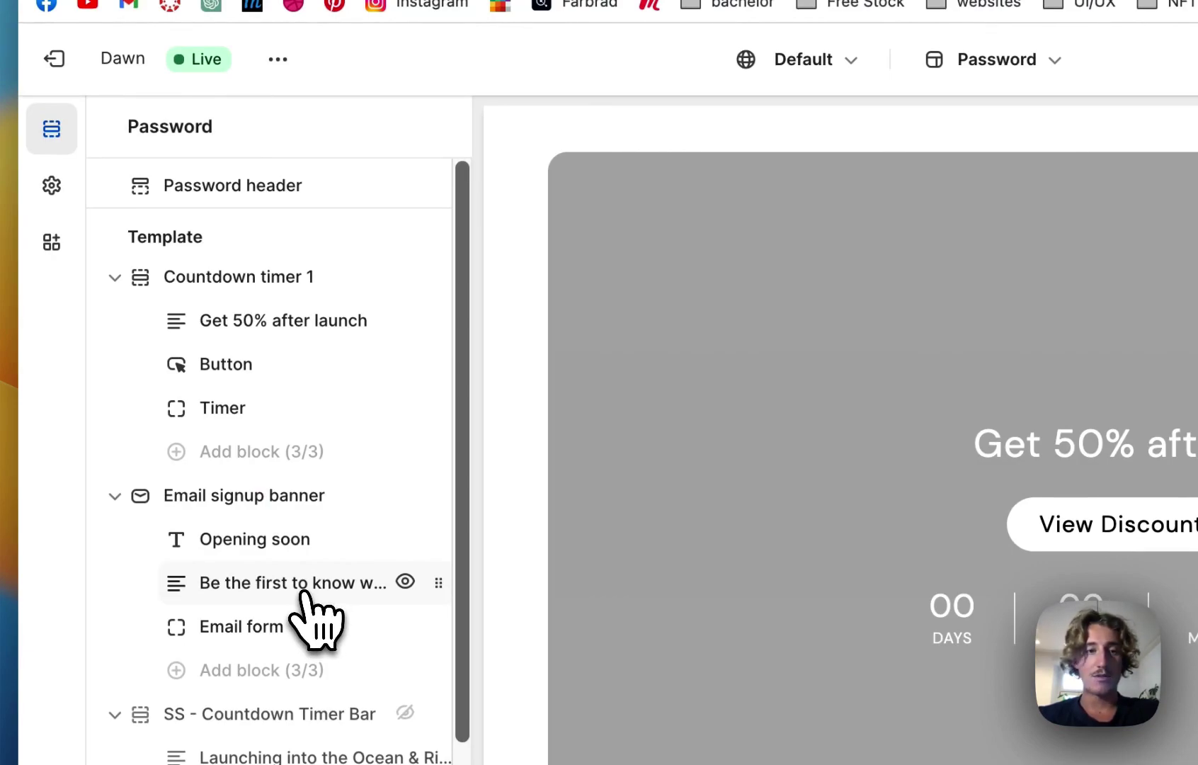
Hide the Email signup banner section within the countdown page.
left_click(304, 584)
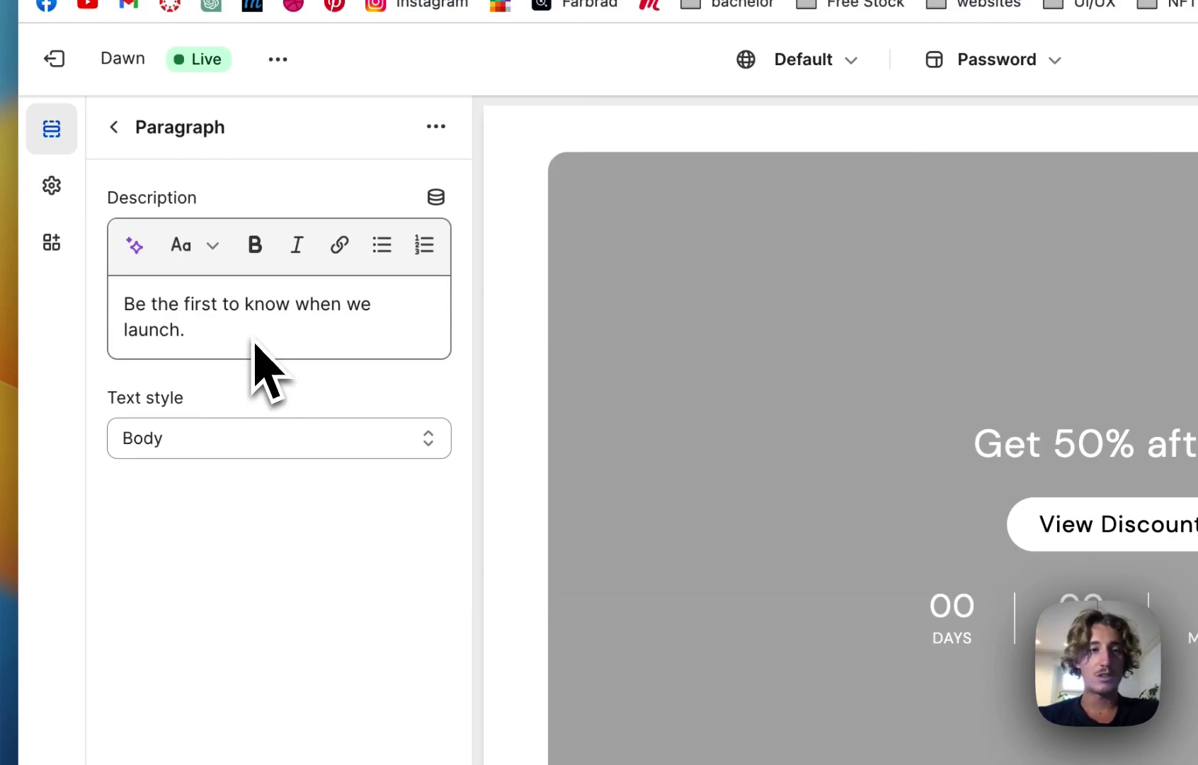
left_click(116, 127)
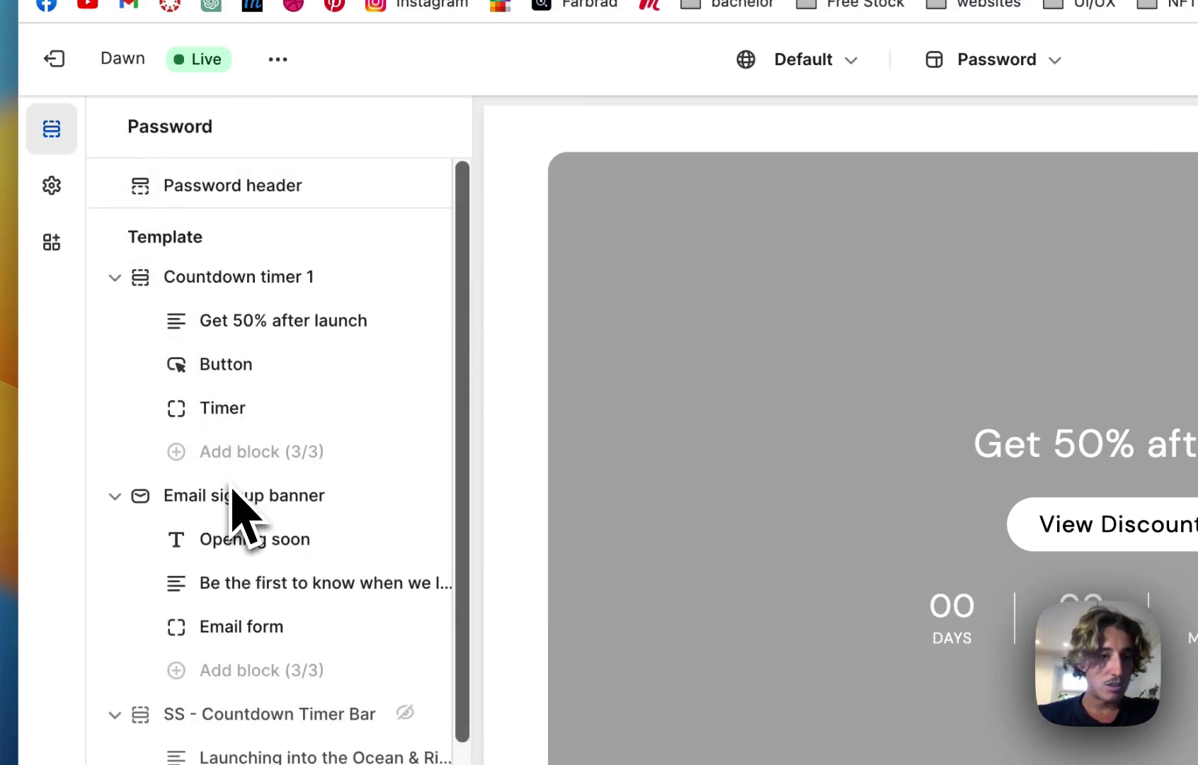
left_click(406, 498)
Set the countdown button text to 'Sign up for Discounts' and link it to Contact.
left_click(269, 365)
left_click_drag(319, 239, 80, 237)
type("Sign")
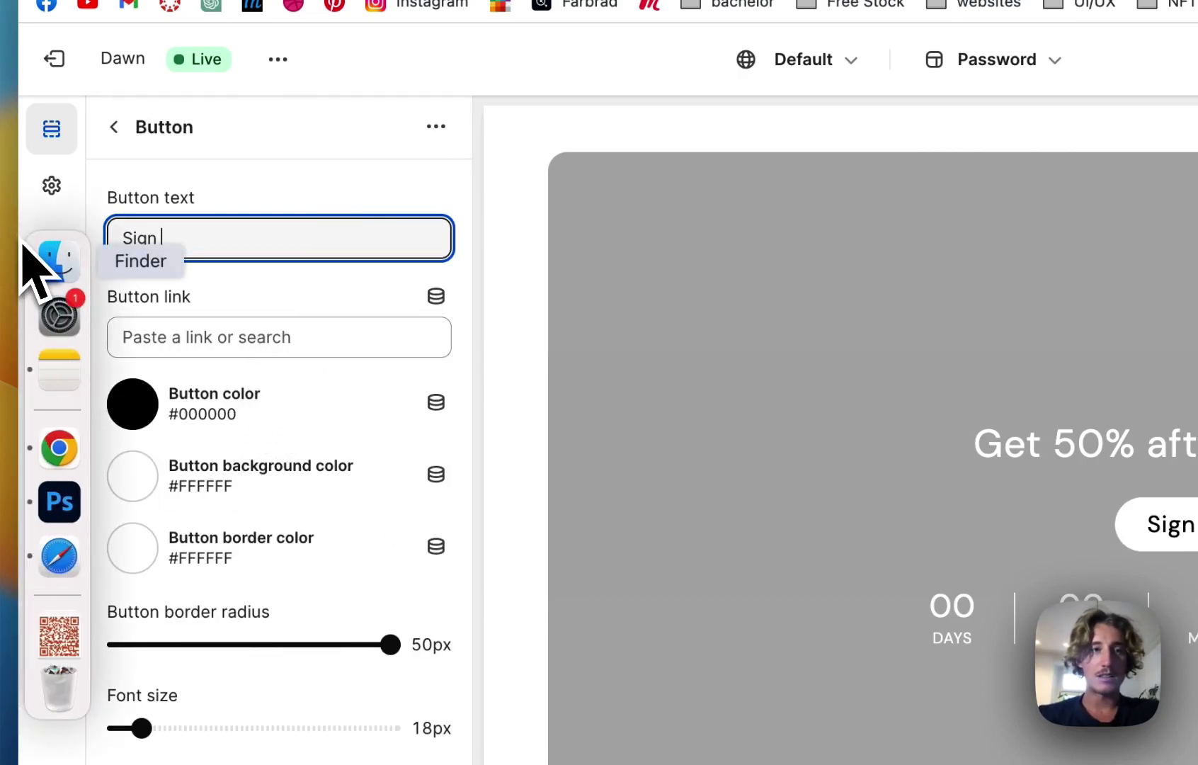
type(" up for Discounts")
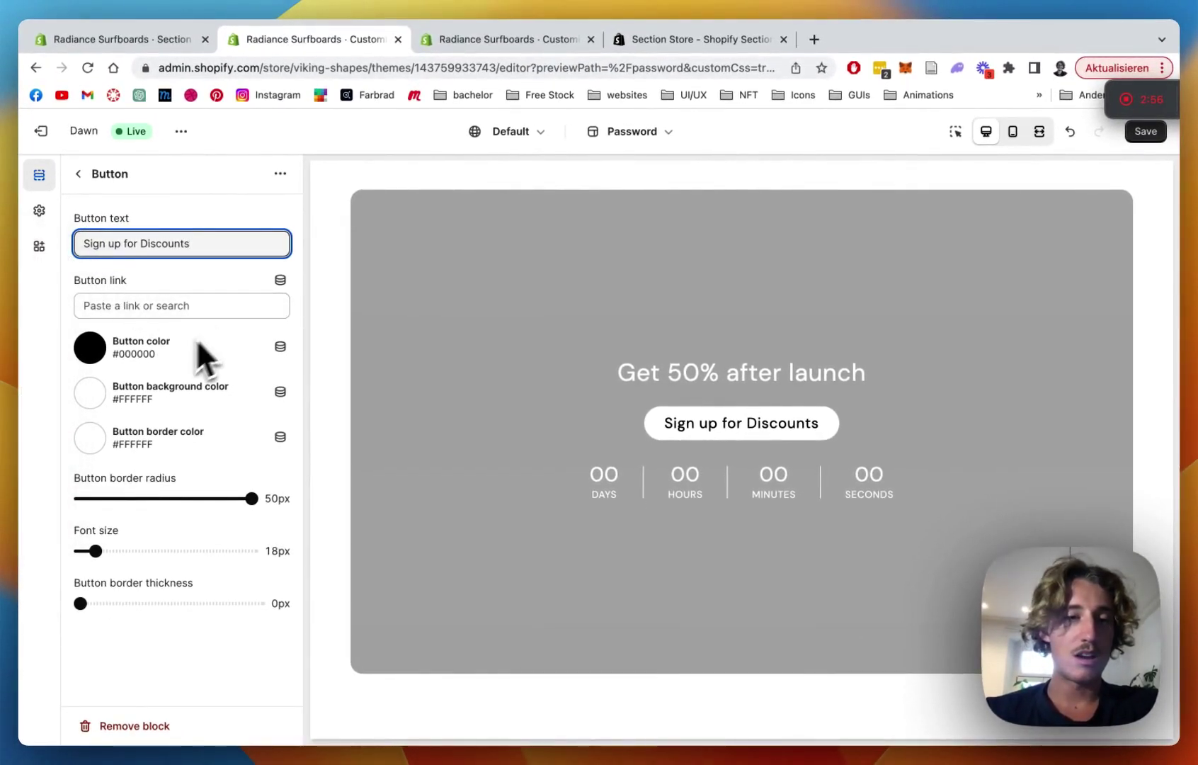
left_click(181, 312)
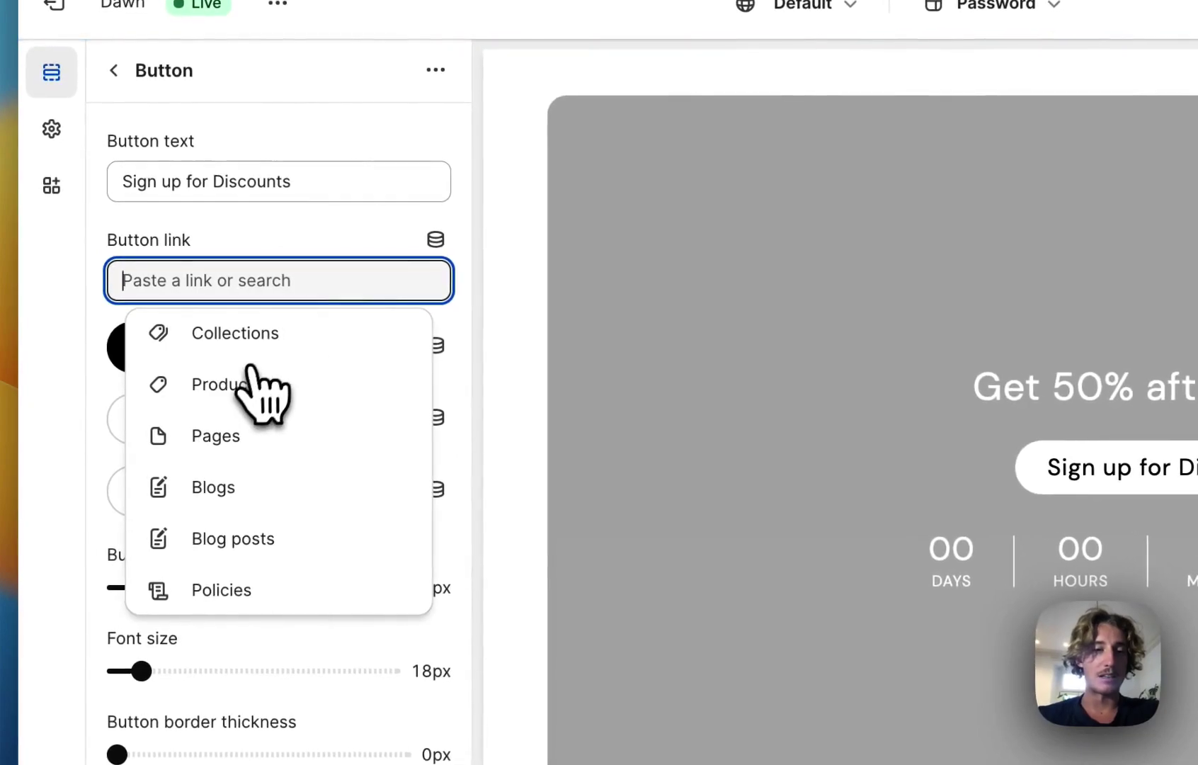
left_click(251, 460)
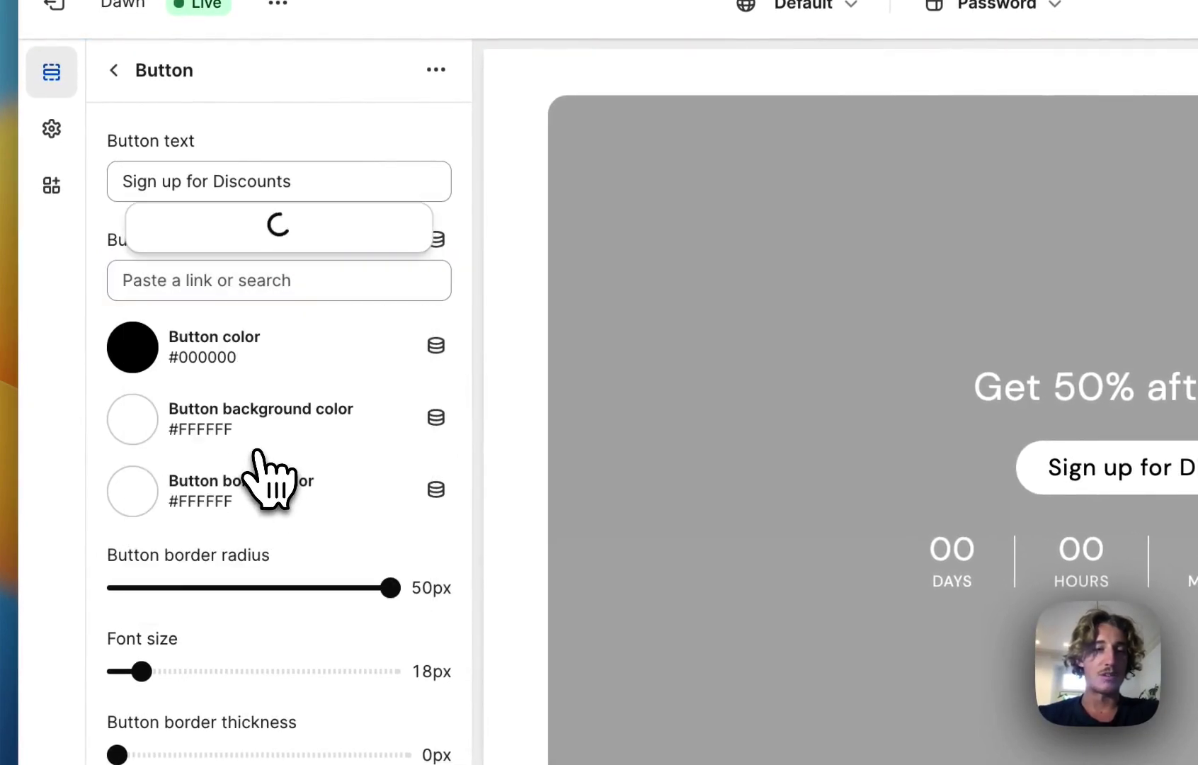
left_click(216, 488)
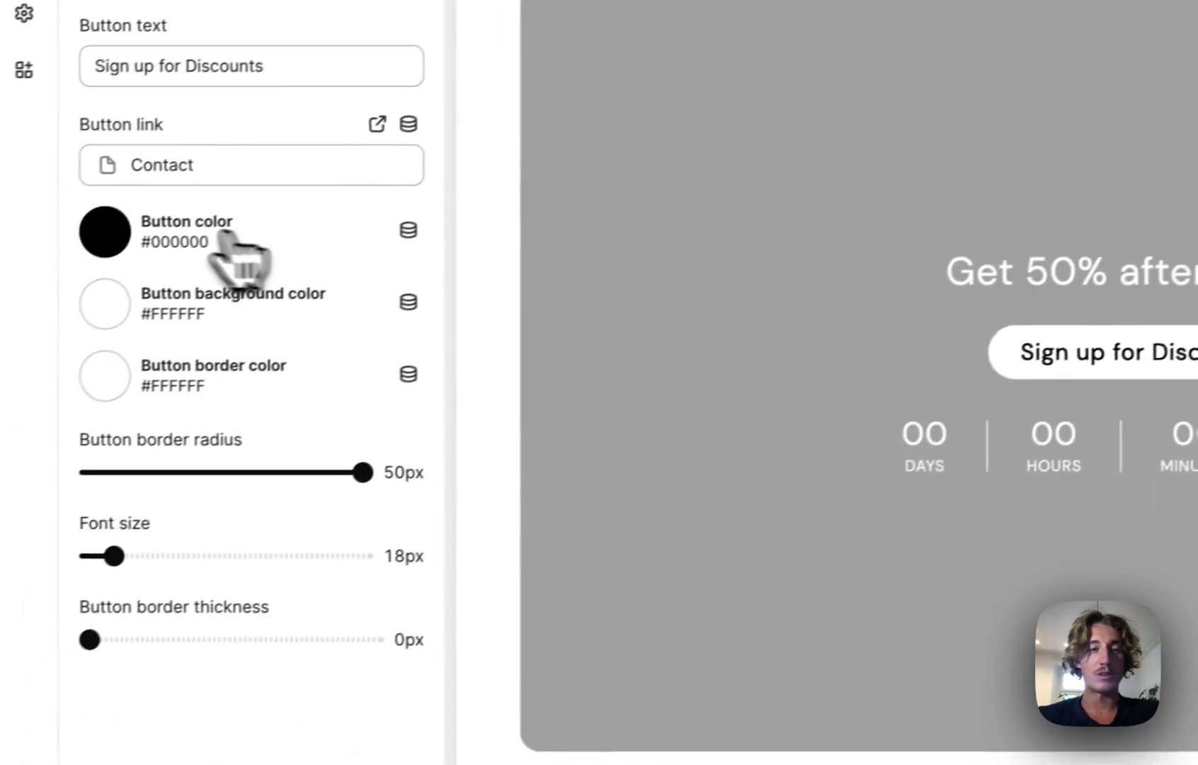
Style the button with white #FFFFFF text and a dark-grey #535353 background.
left_click(106, 236)
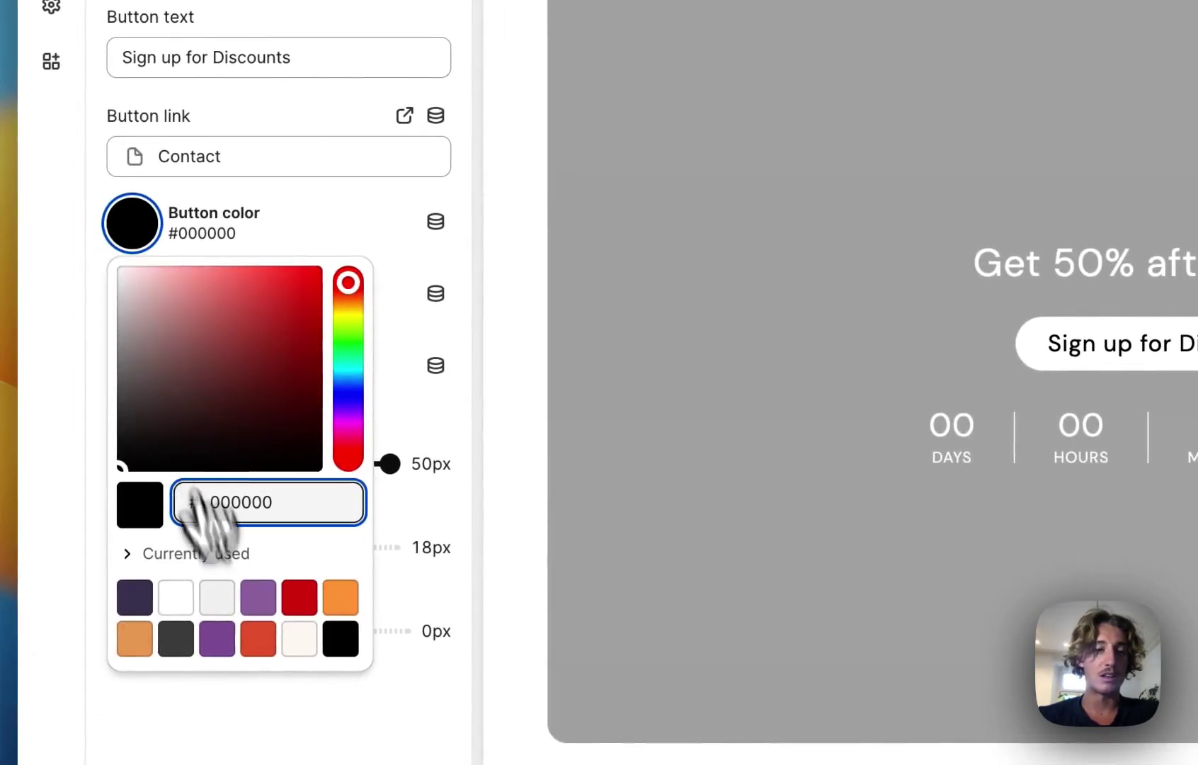
left_click(158, 641)
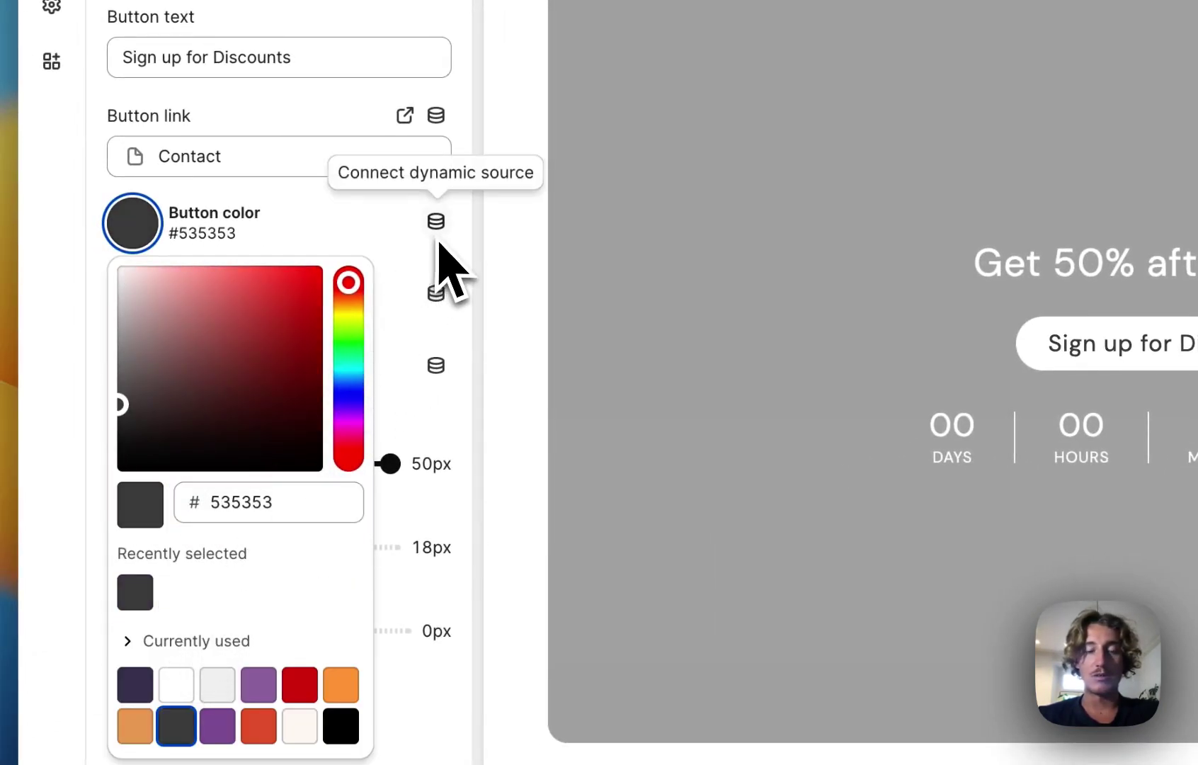
left_click(396, 216)
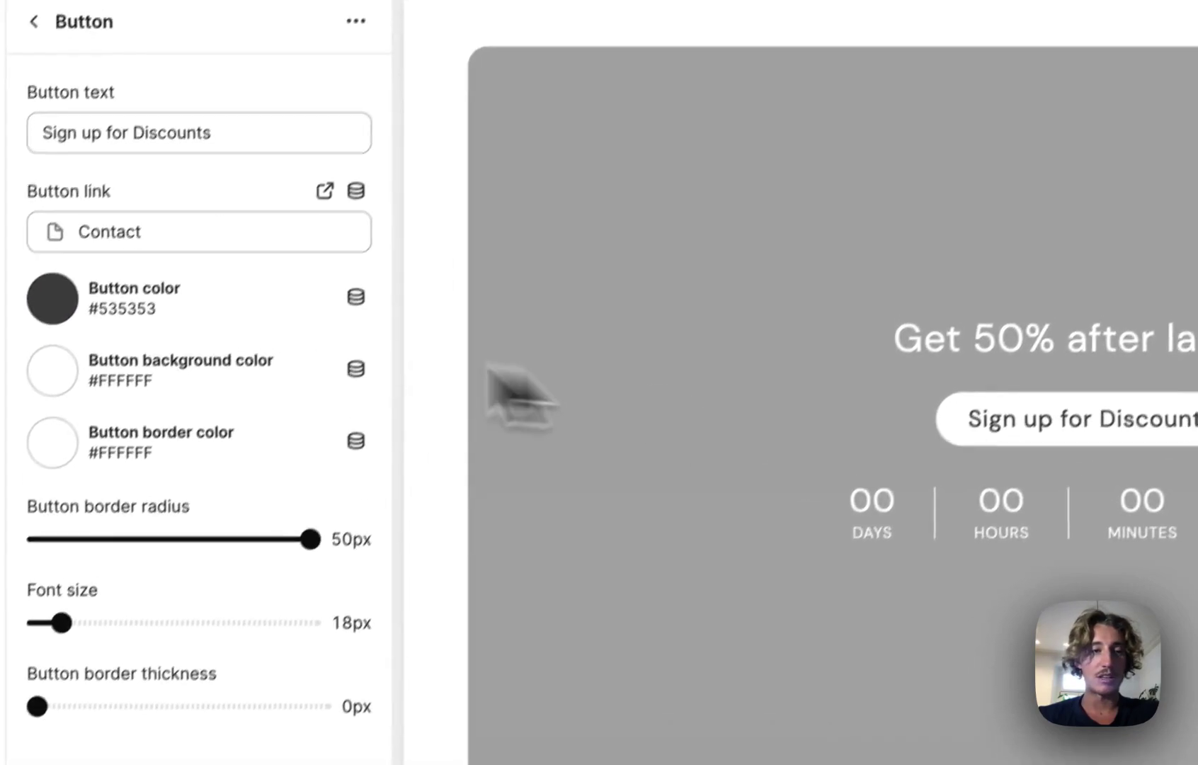
left_click(142, 228)
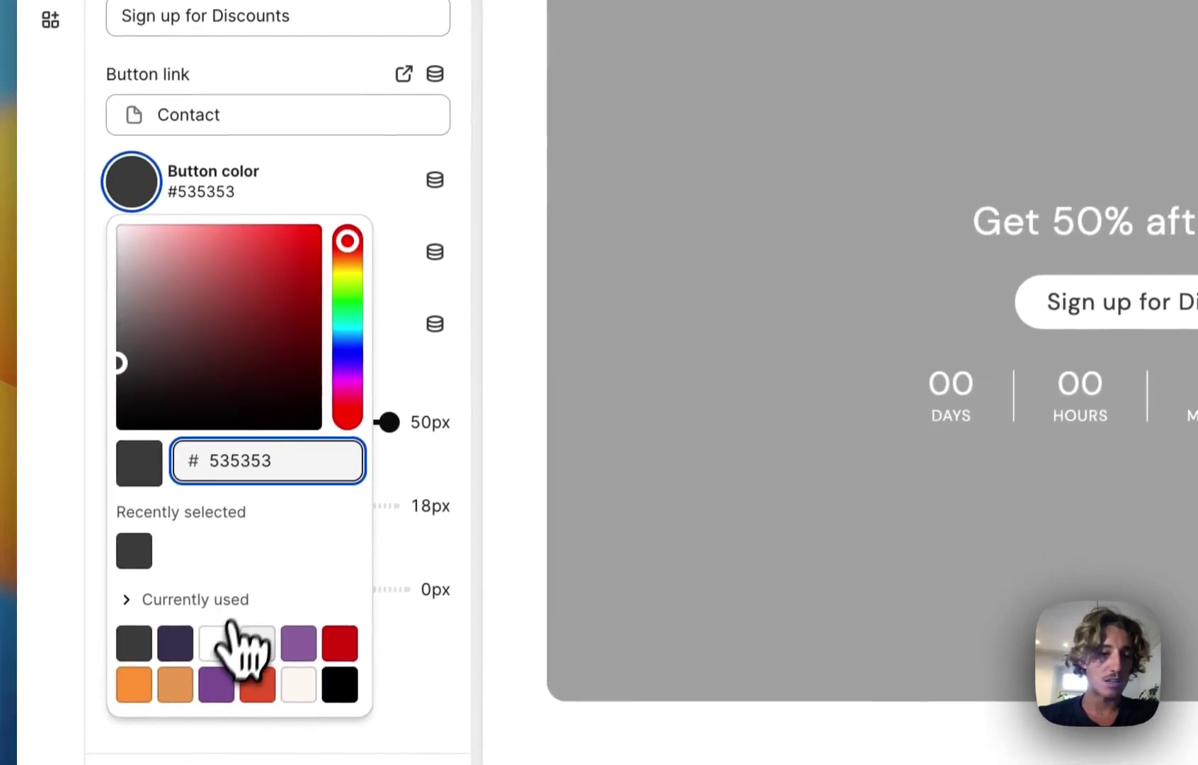
left_click(227, 637)
left_click(409, 214)
left_click(169, 253)
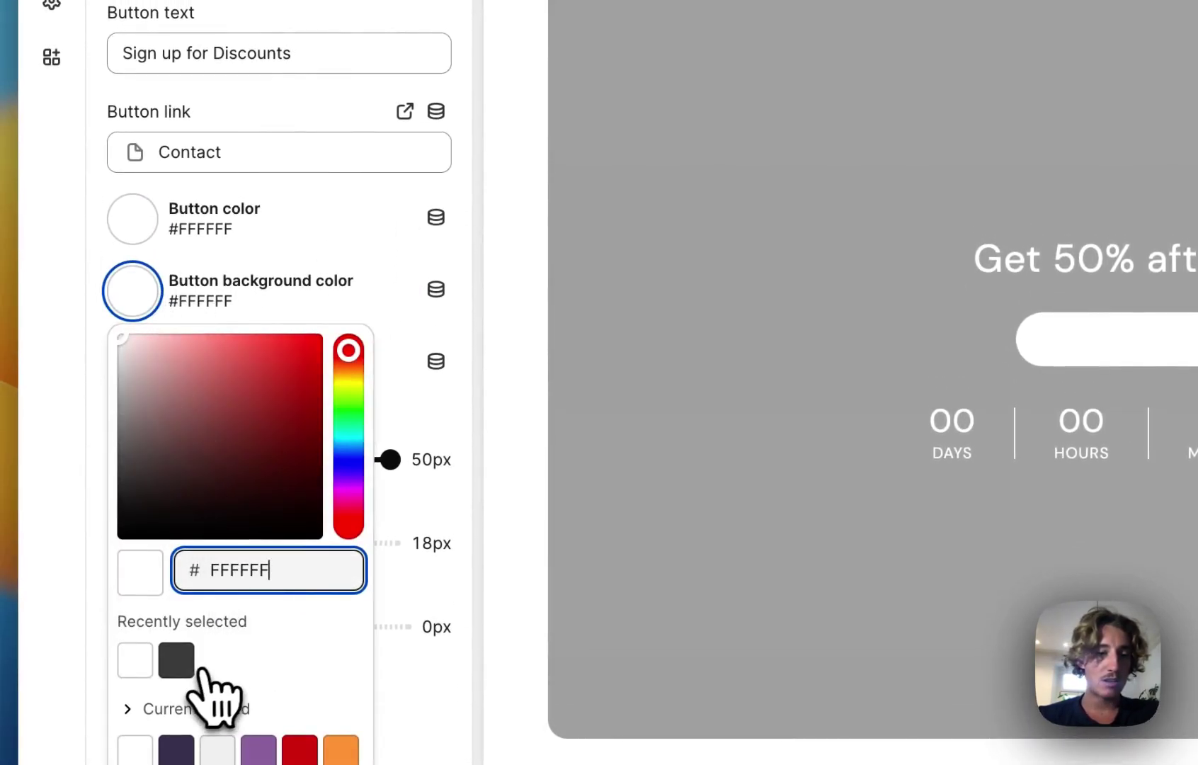
left_click(179, 662)
left_click(364, 237)
left_click(338, 161)
left_click(488, 192)
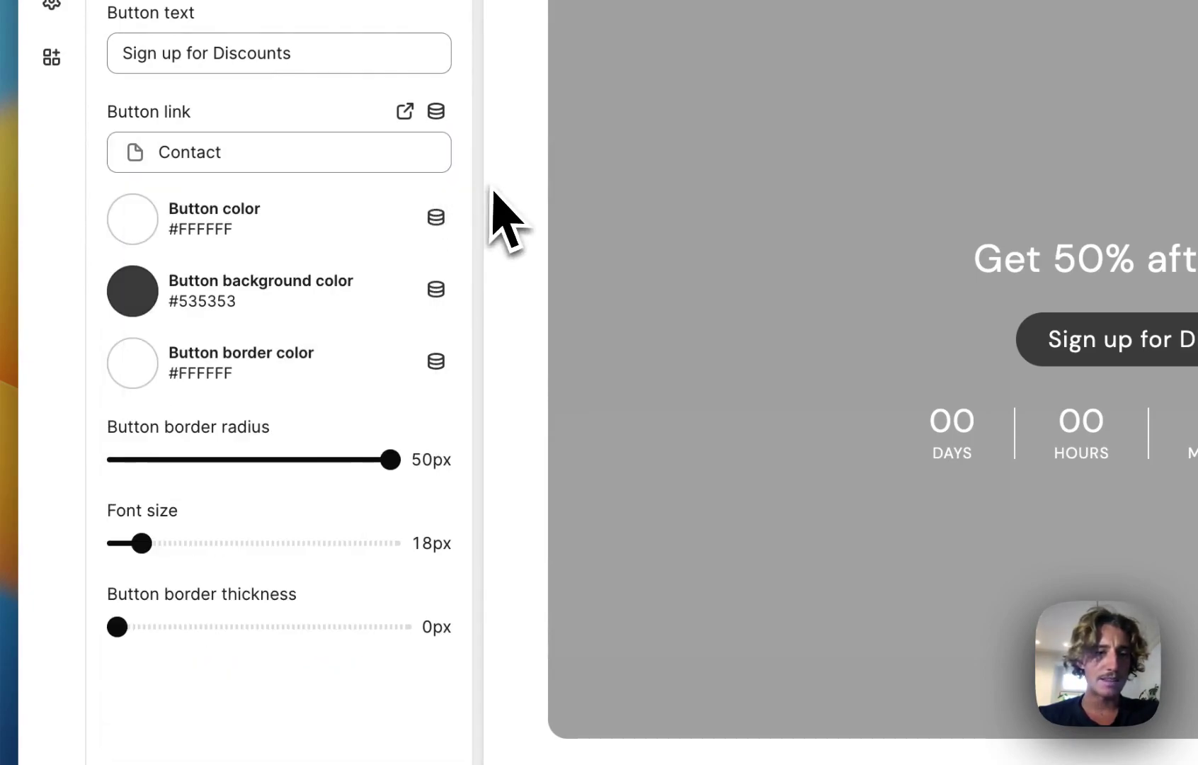
left_click(132, 372)
left_click(468, 253)
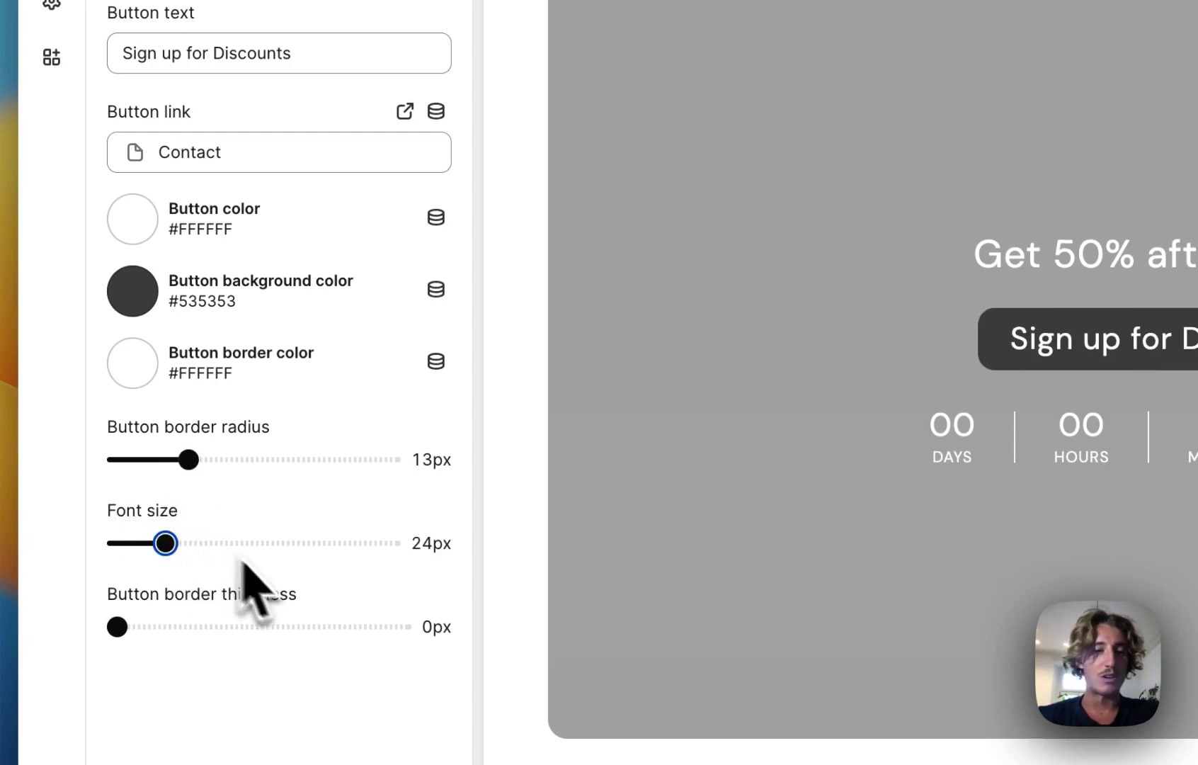
Set the countdown launch date to 11 August 2023 at 12 AM.
left_click(114, 129)
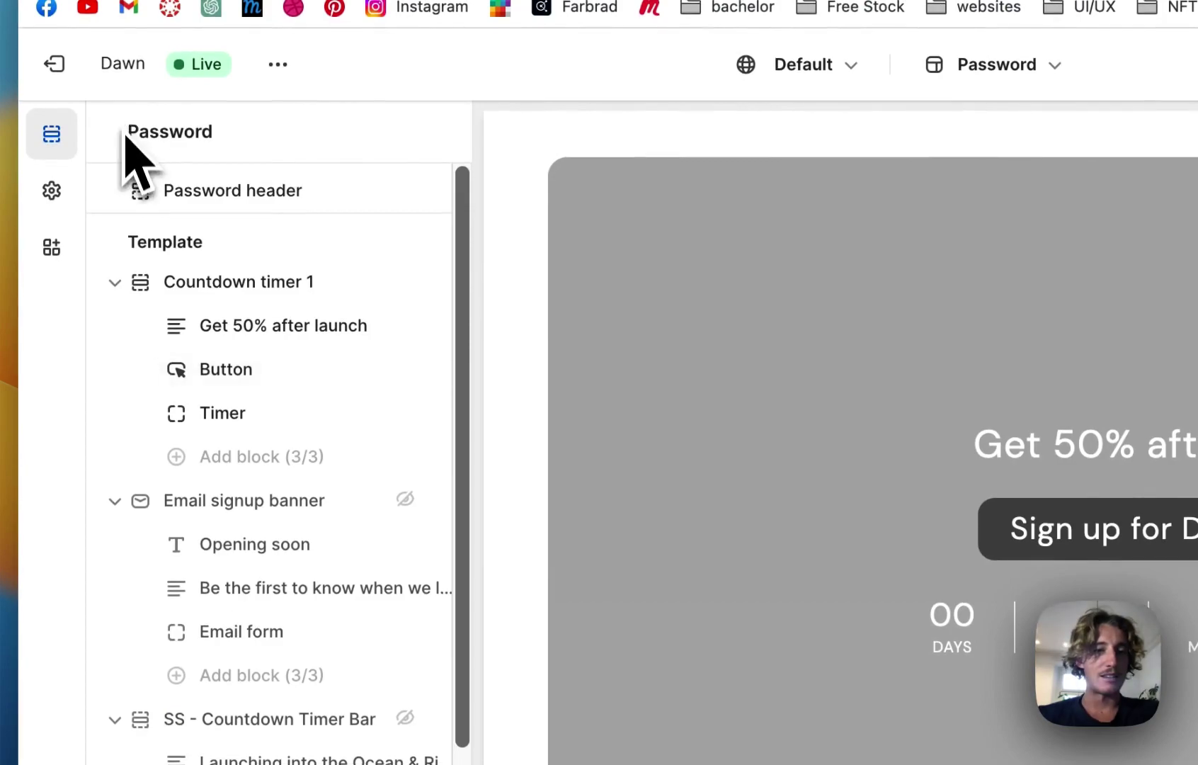
left_click(222, 413)
left_click(259, 326)
left_click(256, 316)
left_click(277, 419)
left_click(269, 511)
left_click(251, 524)
left_click(220, 691)
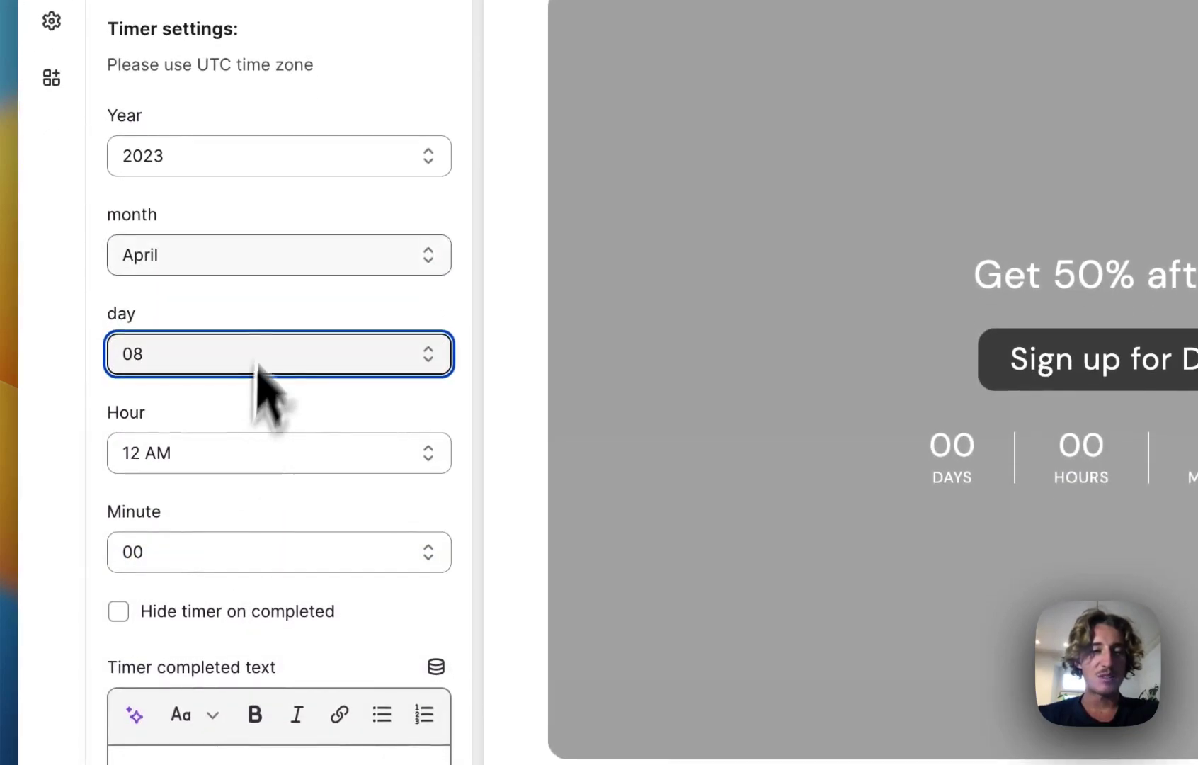
left_click(277, 397)
left_click(228, 375)
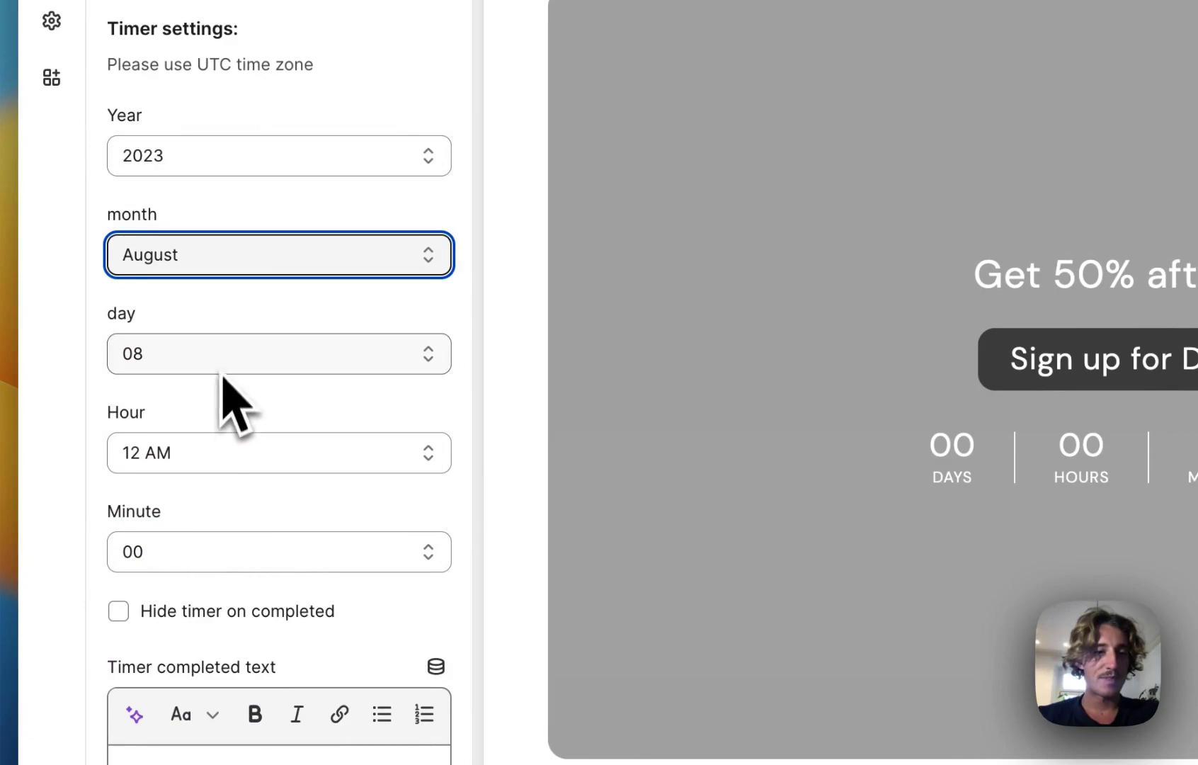
left_click(223, 366)
left_click(212, 442)
left_click(246, 460)
left_click(462, 299)
Hide the timer on completion and set its completed text to 'Launch happend'.
scroll(462, 299, "down", 5)
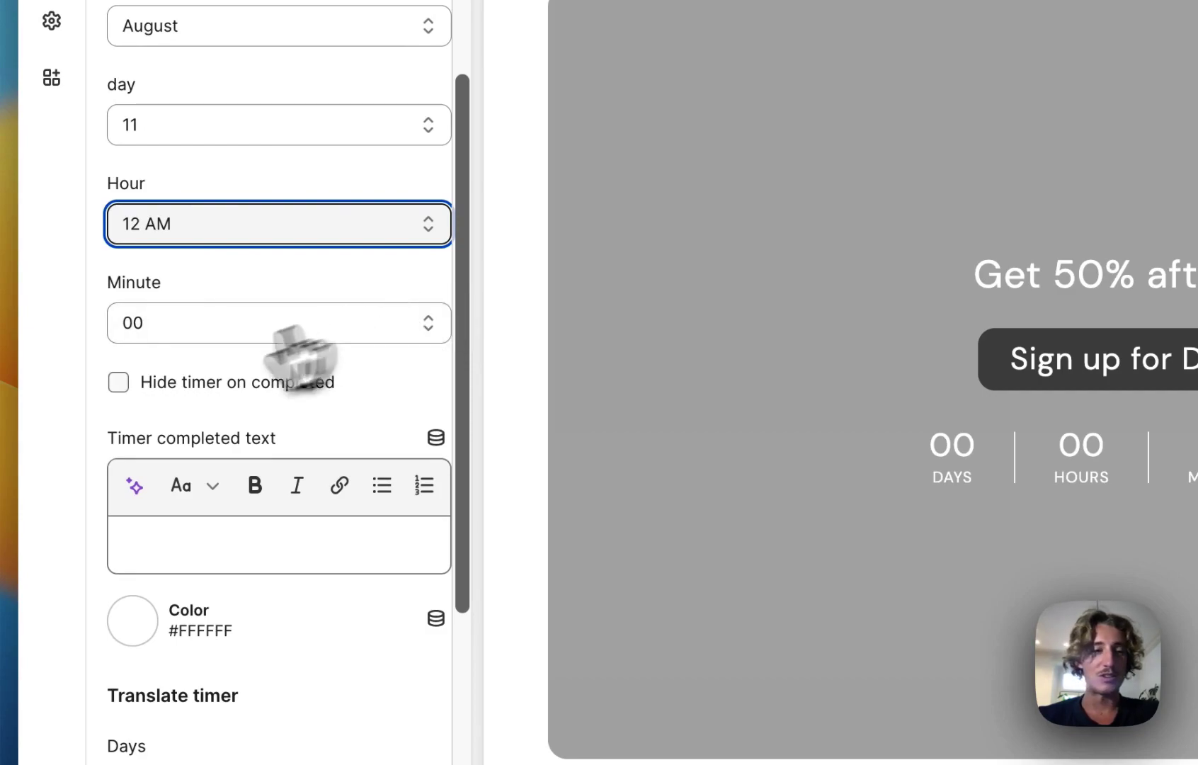
left_click(118, 381)
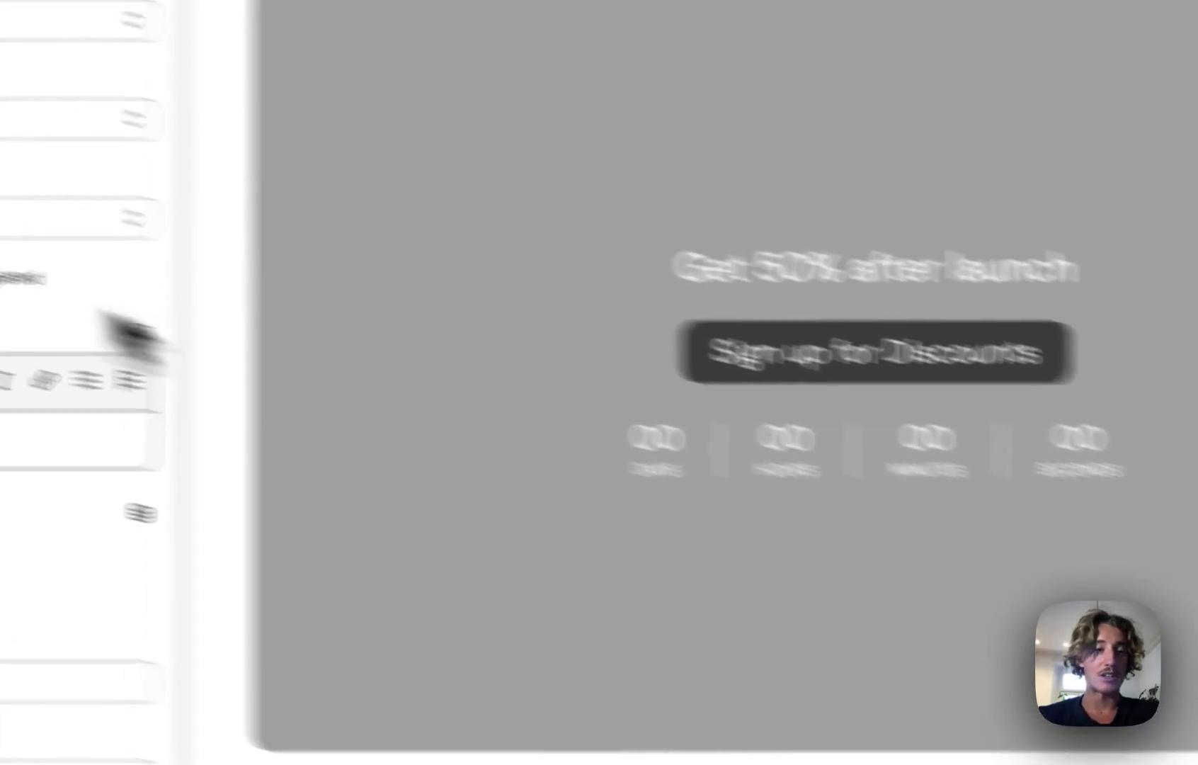
scroll(156, 318, "down", 1)
left_click(292, 433)
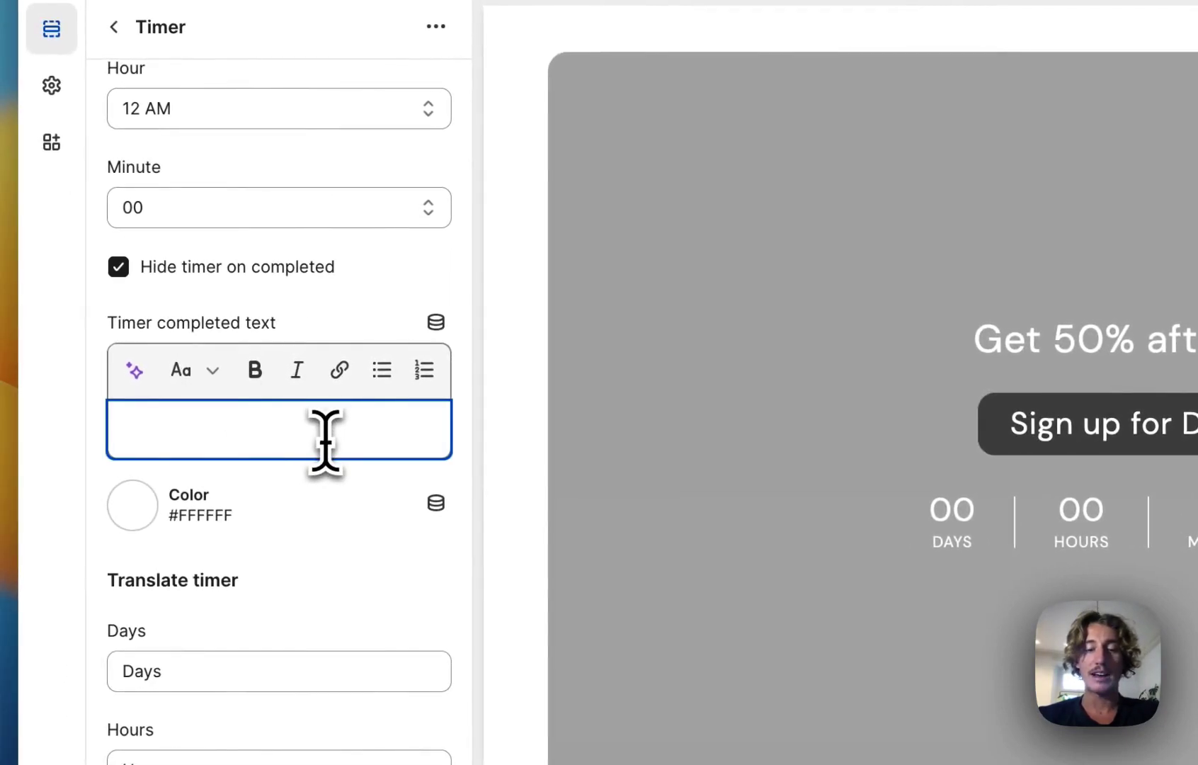
type("Launch ")
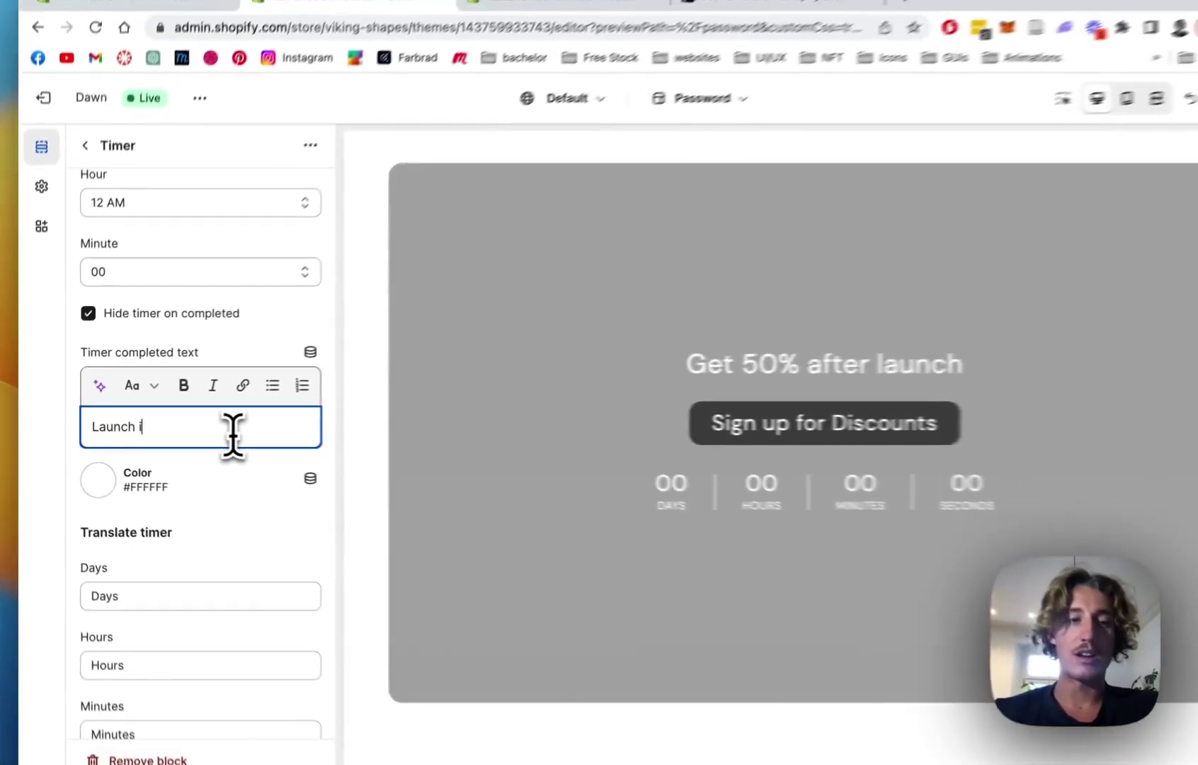
type("happend")
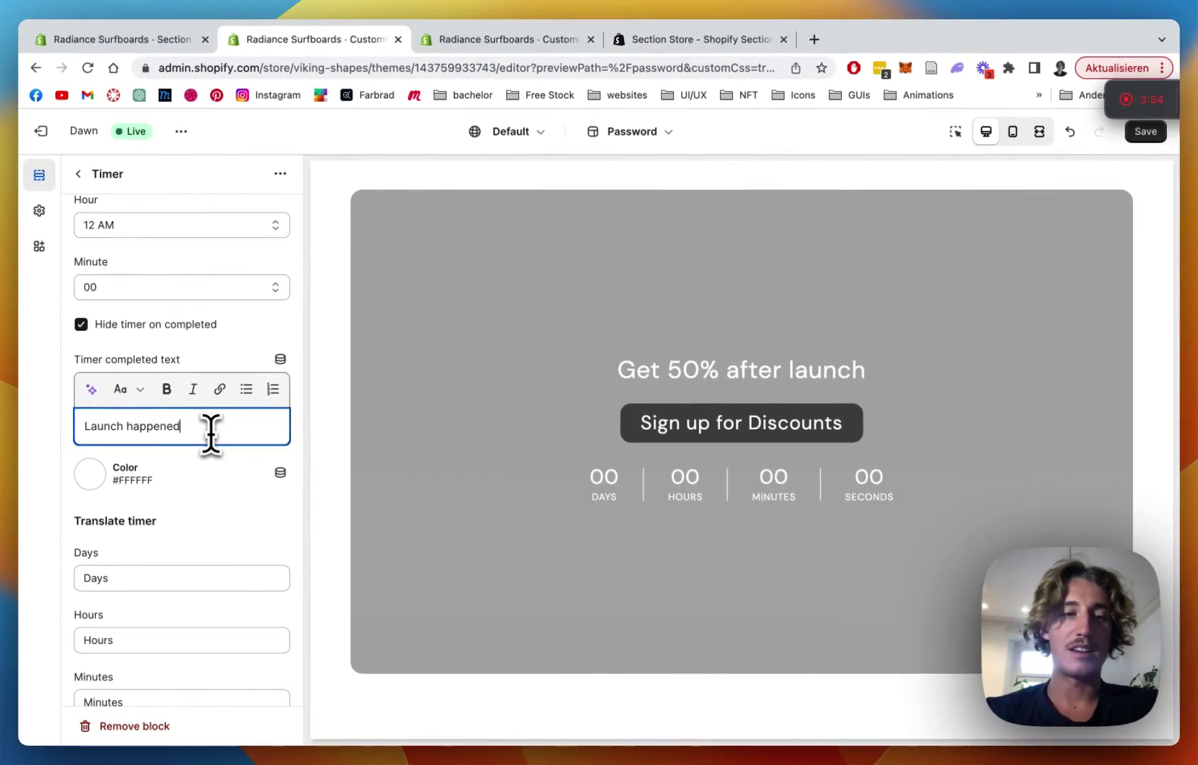
scroll(242, 404, "down", 2)
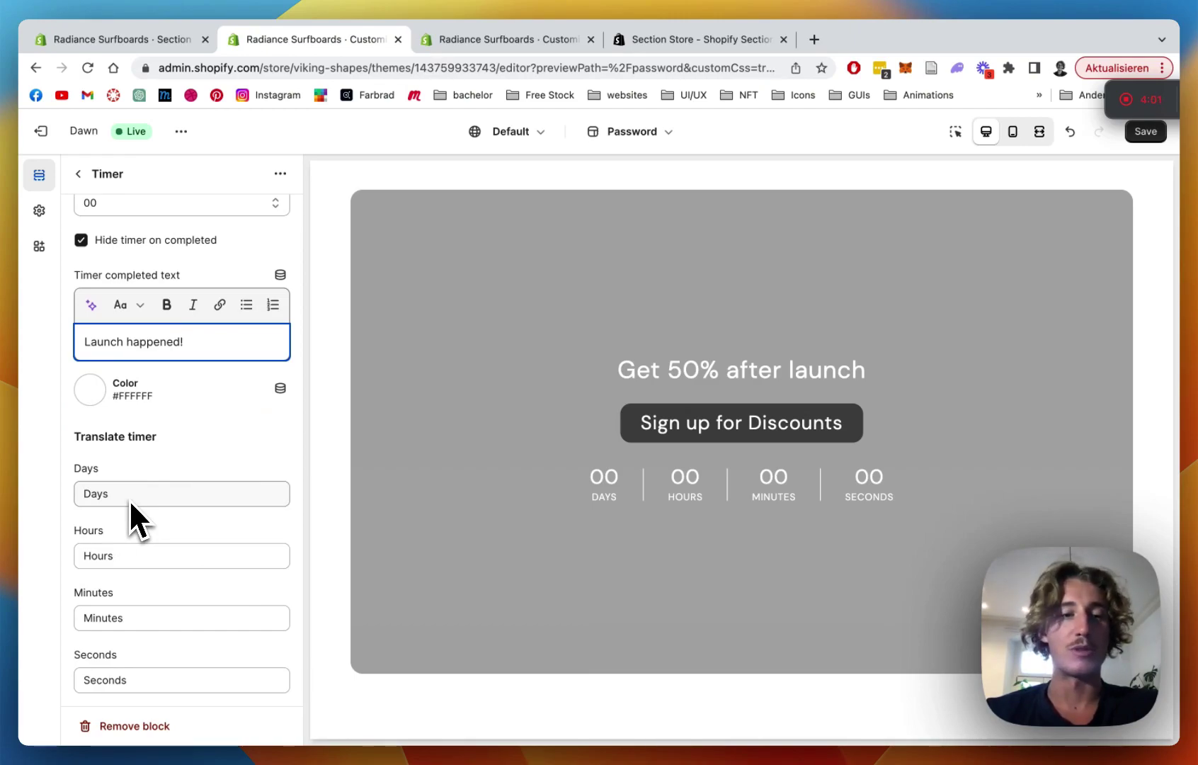
left_click(78, 174)
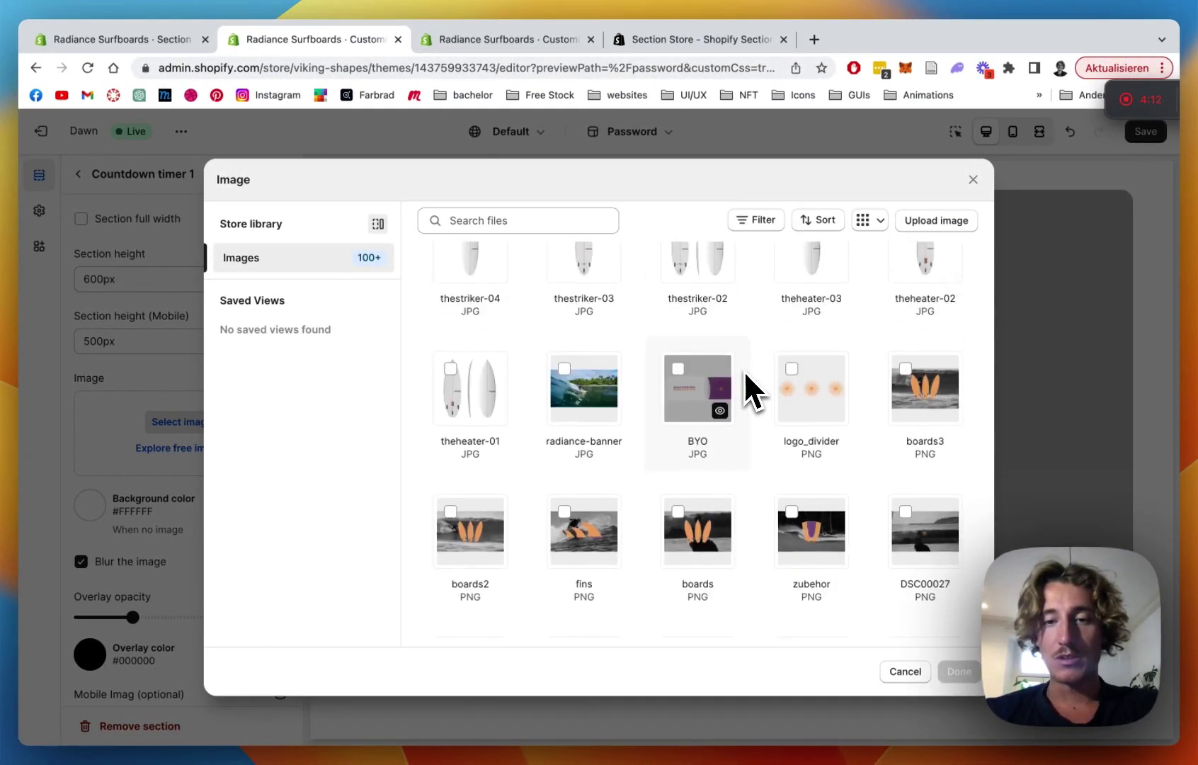
Pick the radiance-banner surf photo from the image library as the countdown background.
scroll(743, 370, "down", 3)
scroll(743, 370, "up", 1)
scroll(744, 369, "down", 3)
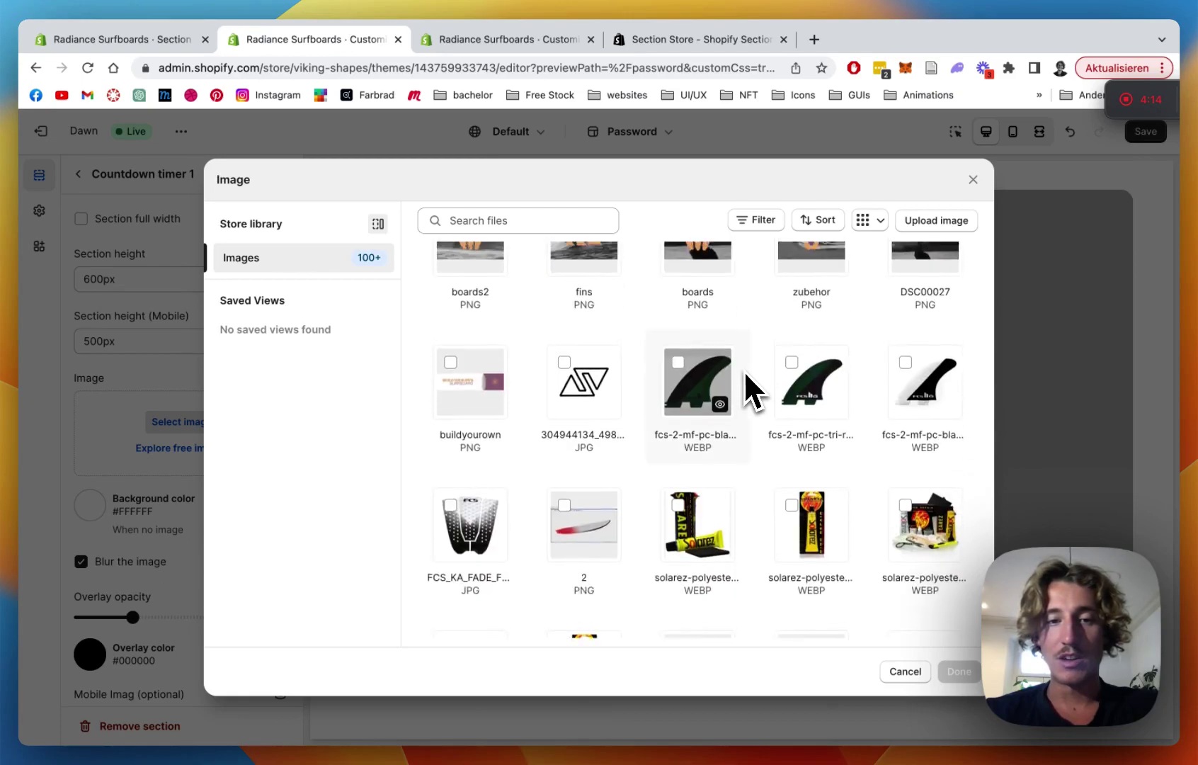
scroll(742, 370, "up", 3)
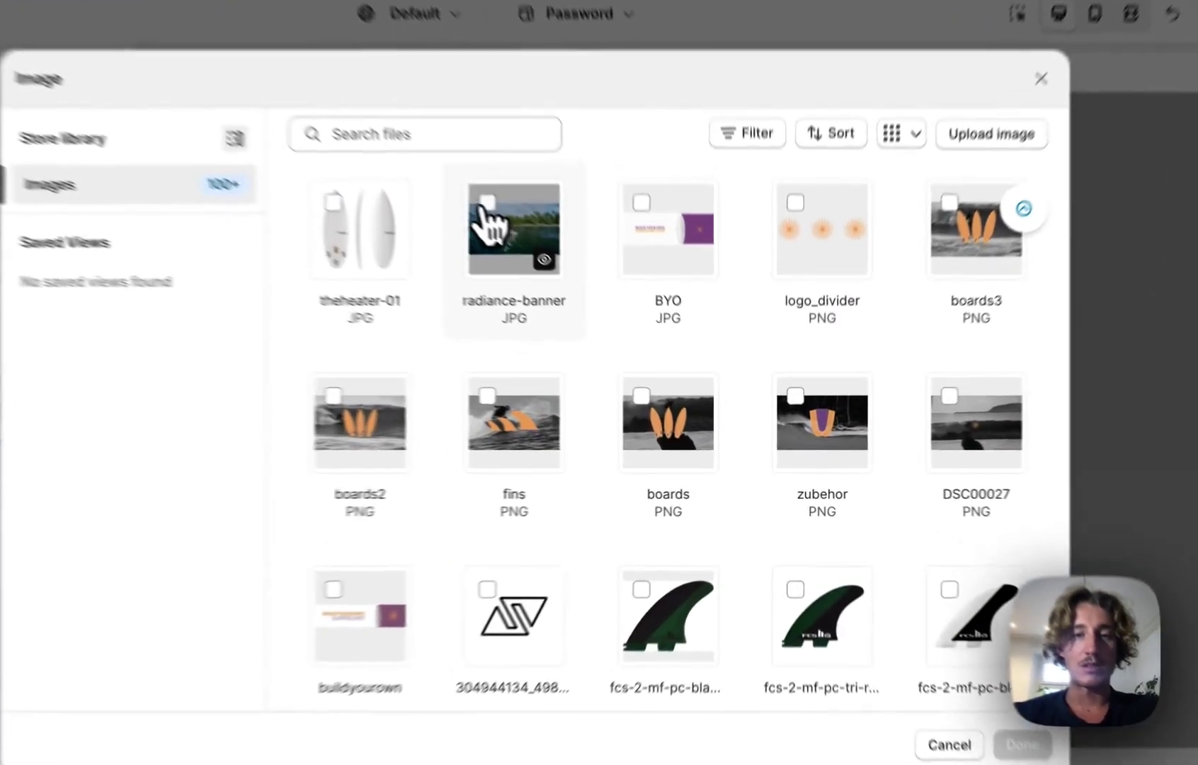
left_click(487, 219)
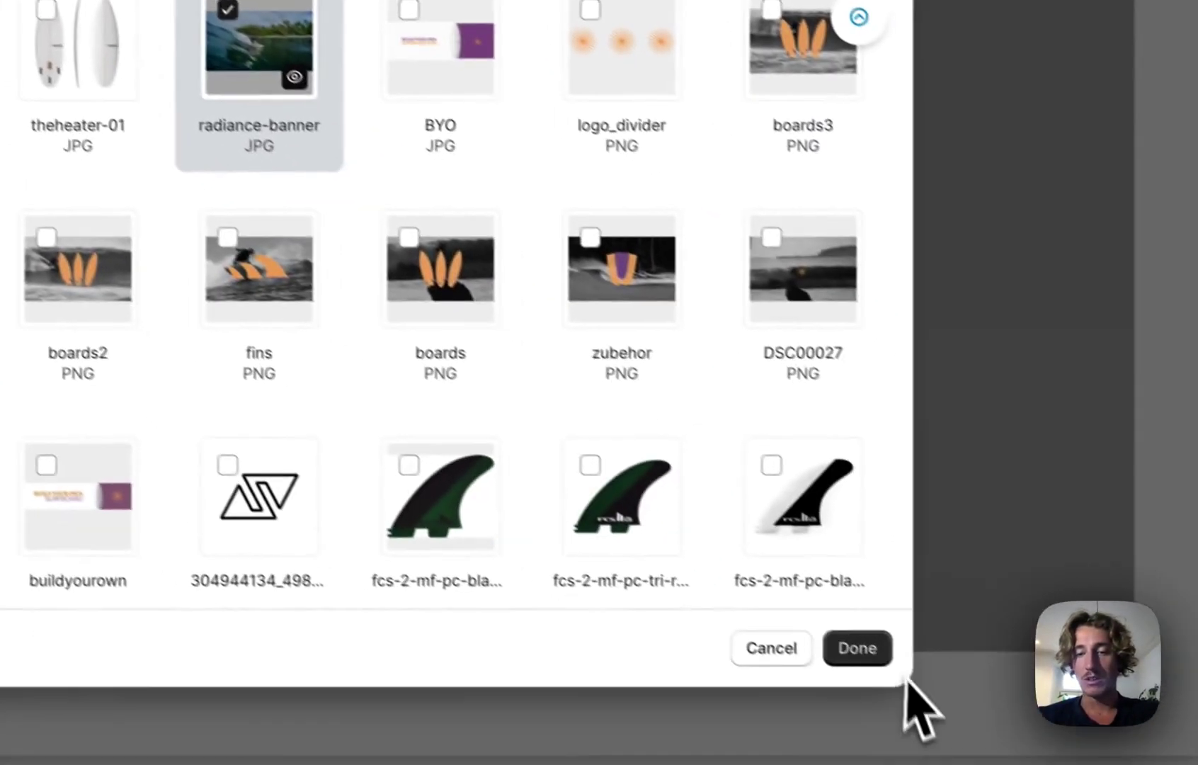
left_click(1022, 745)
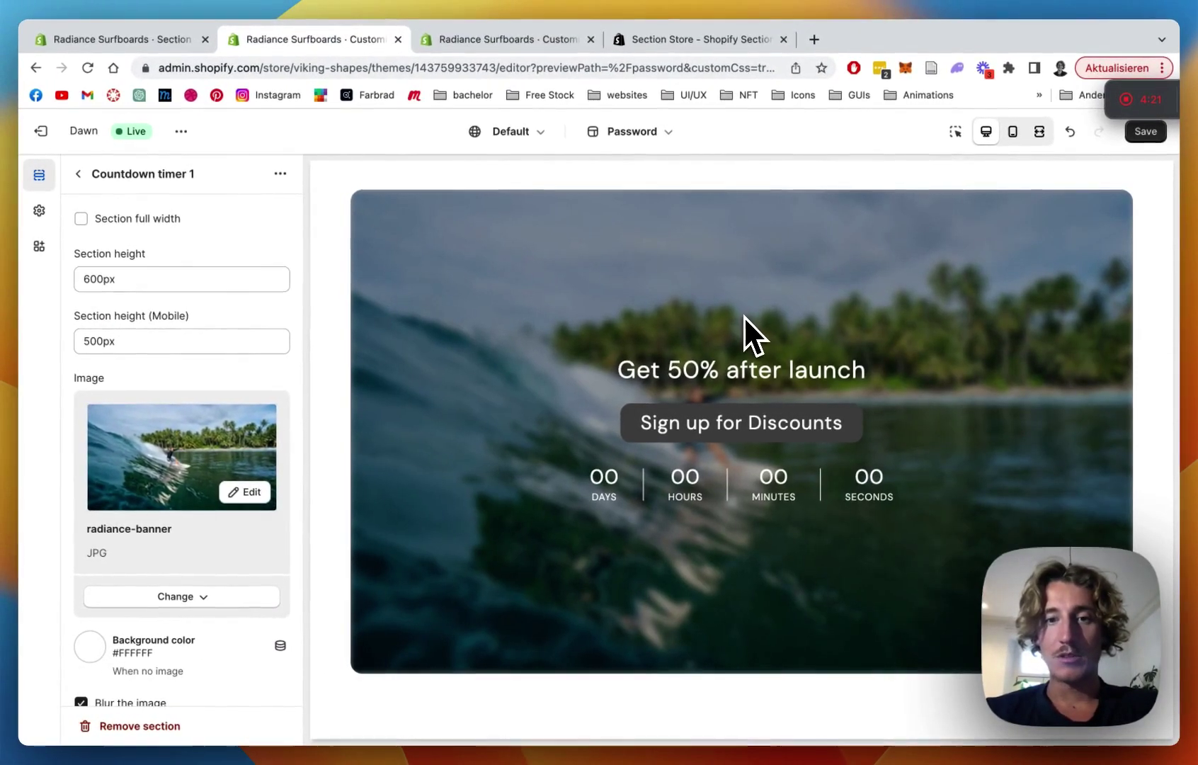
scroll(241, 396, "down", 2)
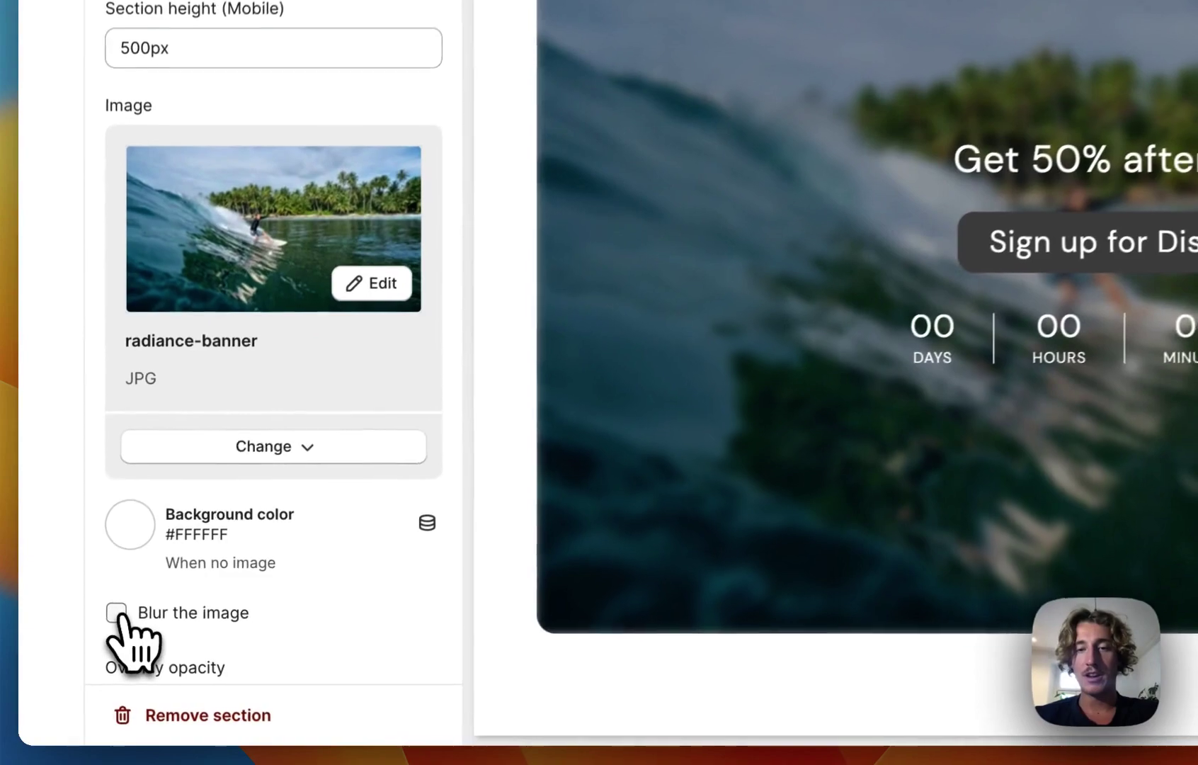
Turn off the banner image blur and set its overlay colour to dark green #025C11.
left_click(98, 635)
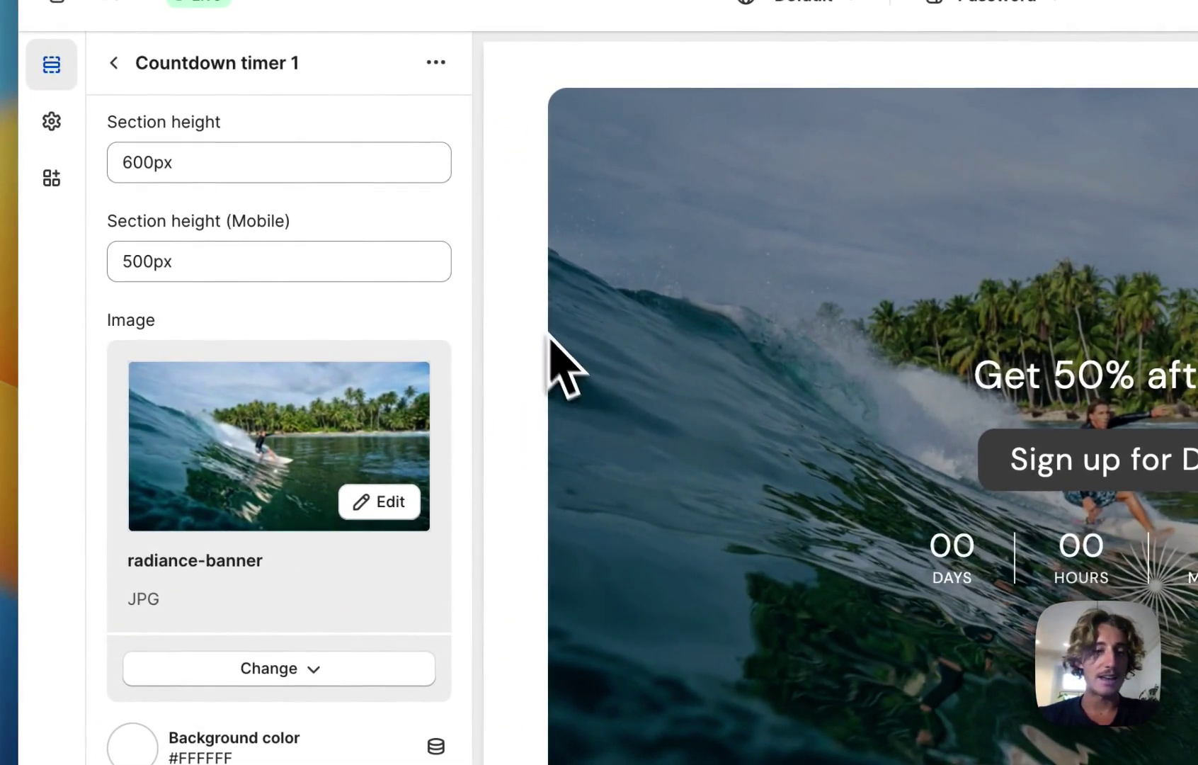
scroll(342, 326, "down", 5)
left_click(138, 629)
mouse_move(339, 190)
left_mouse_down()
mouse_move(350, 222)
mouse_move(353, 211)
left_mouse_up()
left_click_drag(276, 157, 296, 117)
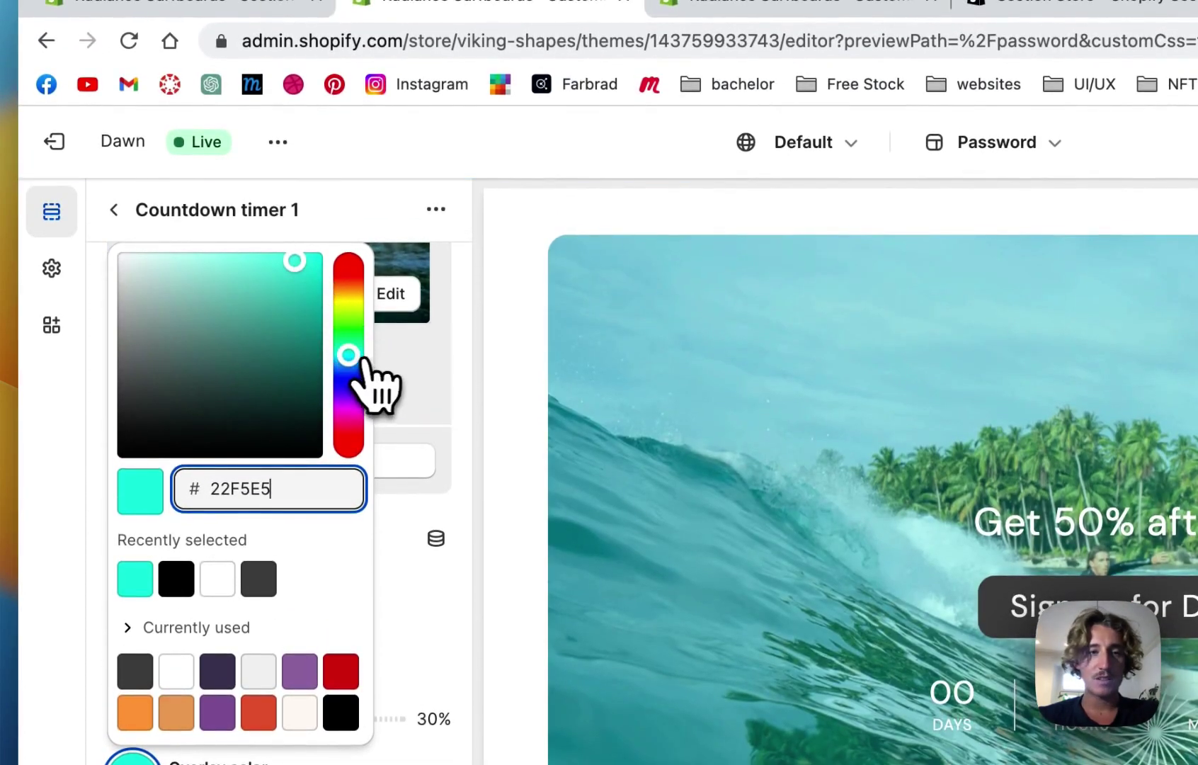
left_click_drag(363, 359, 353, 361)
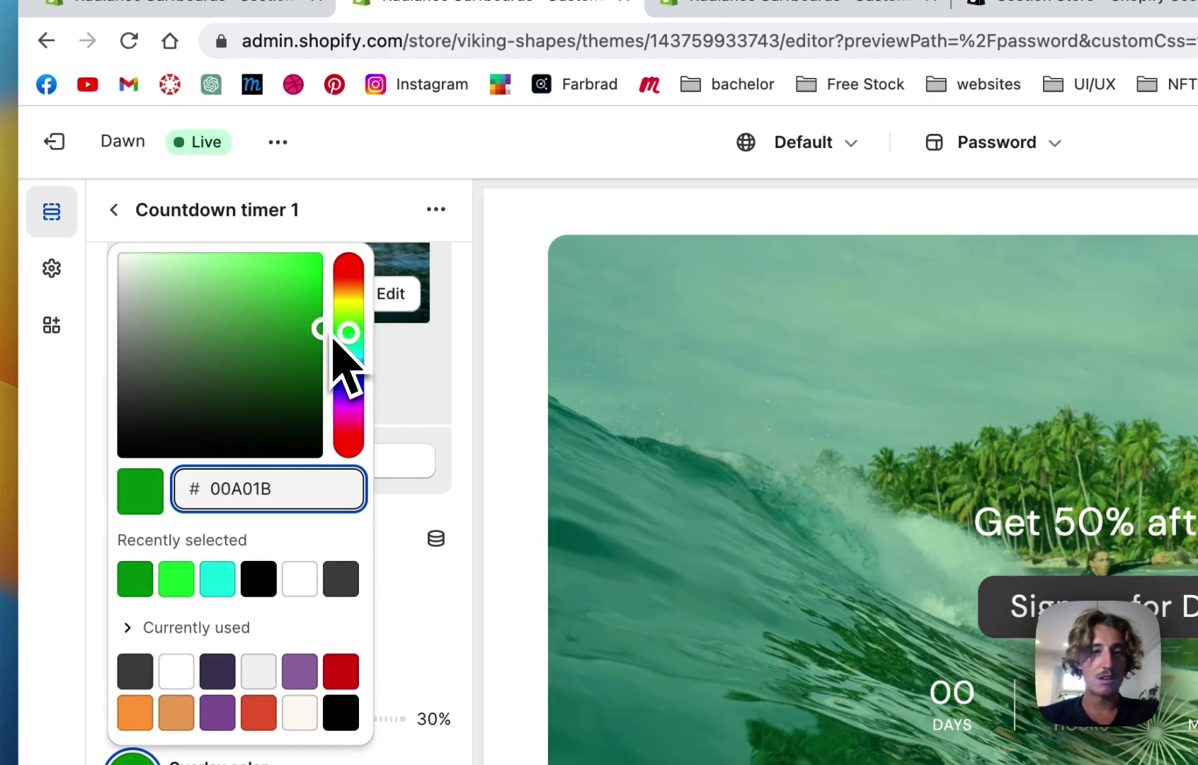
left_click_drag(318, 351, 320, 364)
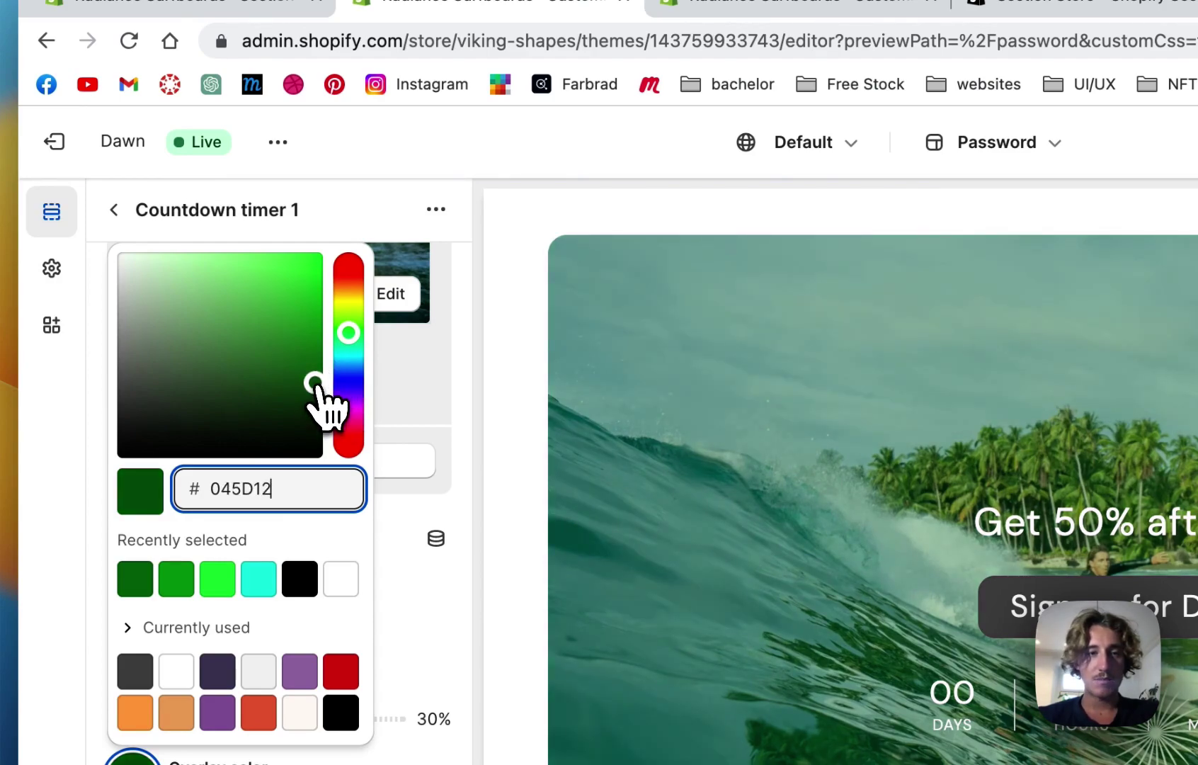
left_click(444, 401)
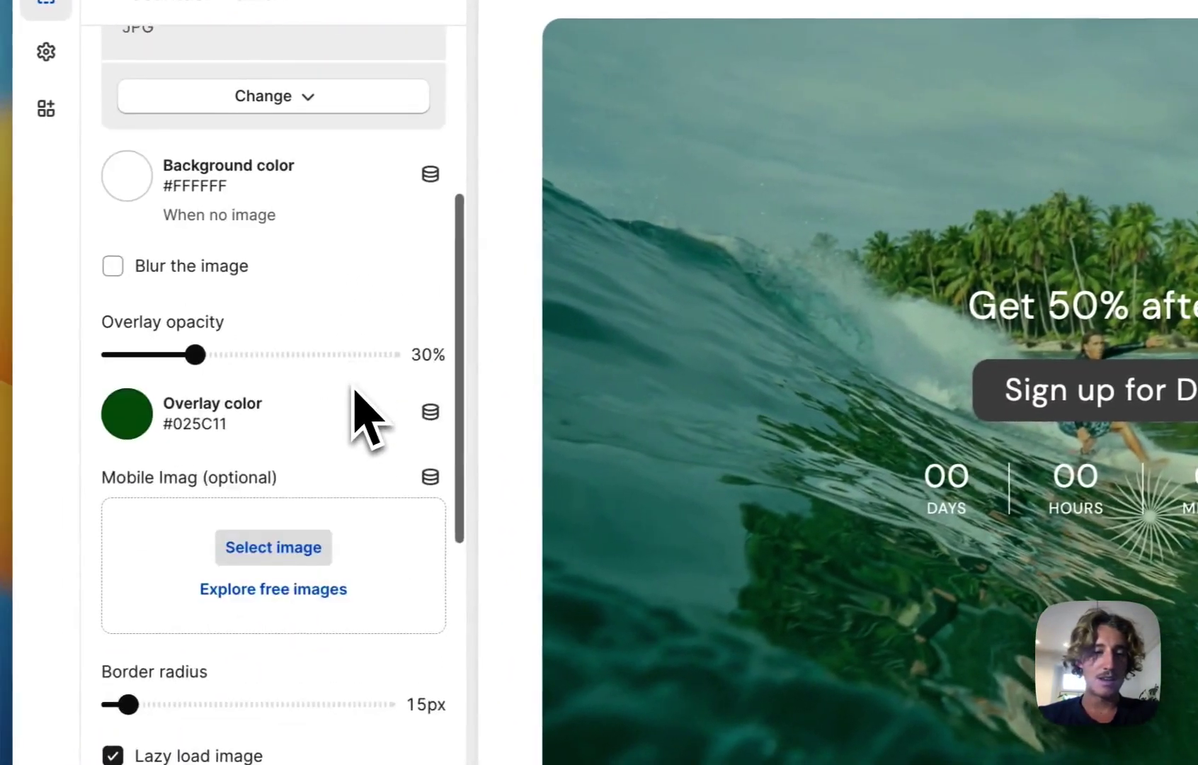
scroll(355, 391, "down", 3)
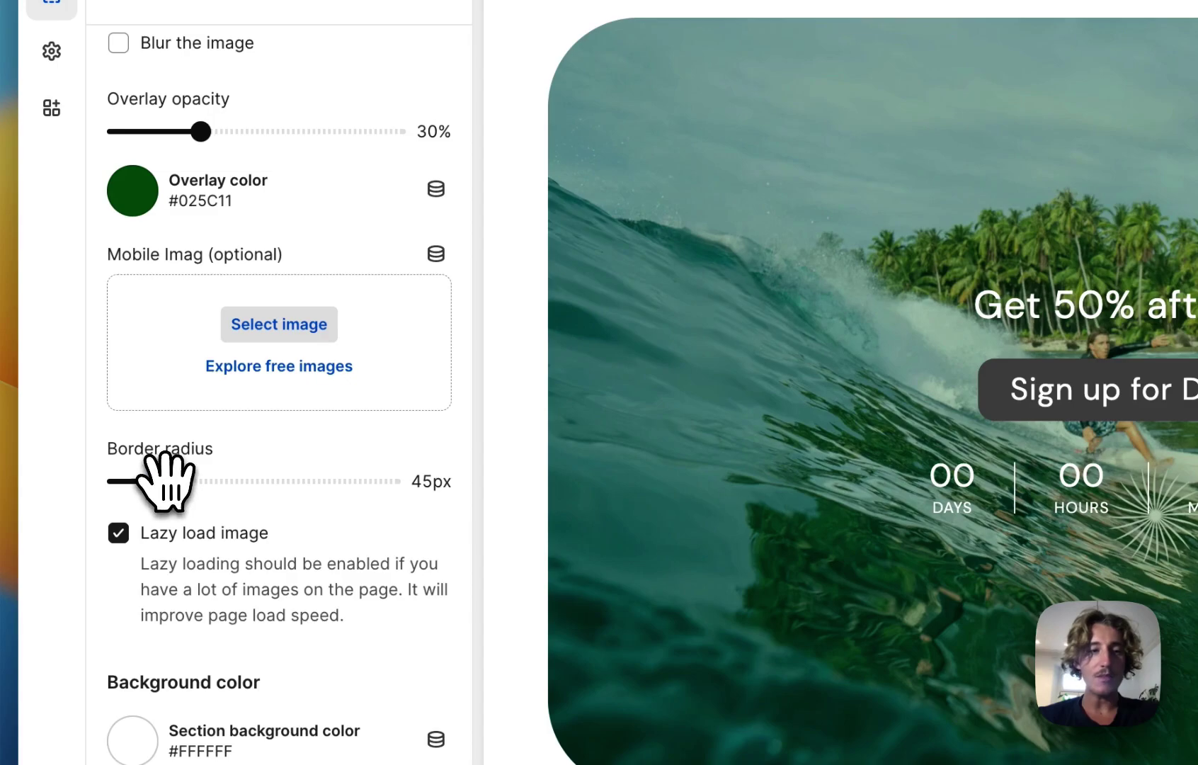
scroll(246, 441, "down", 3)
scroll(247, 441, "up", 6)
scroll(298, 439, "up", 5)
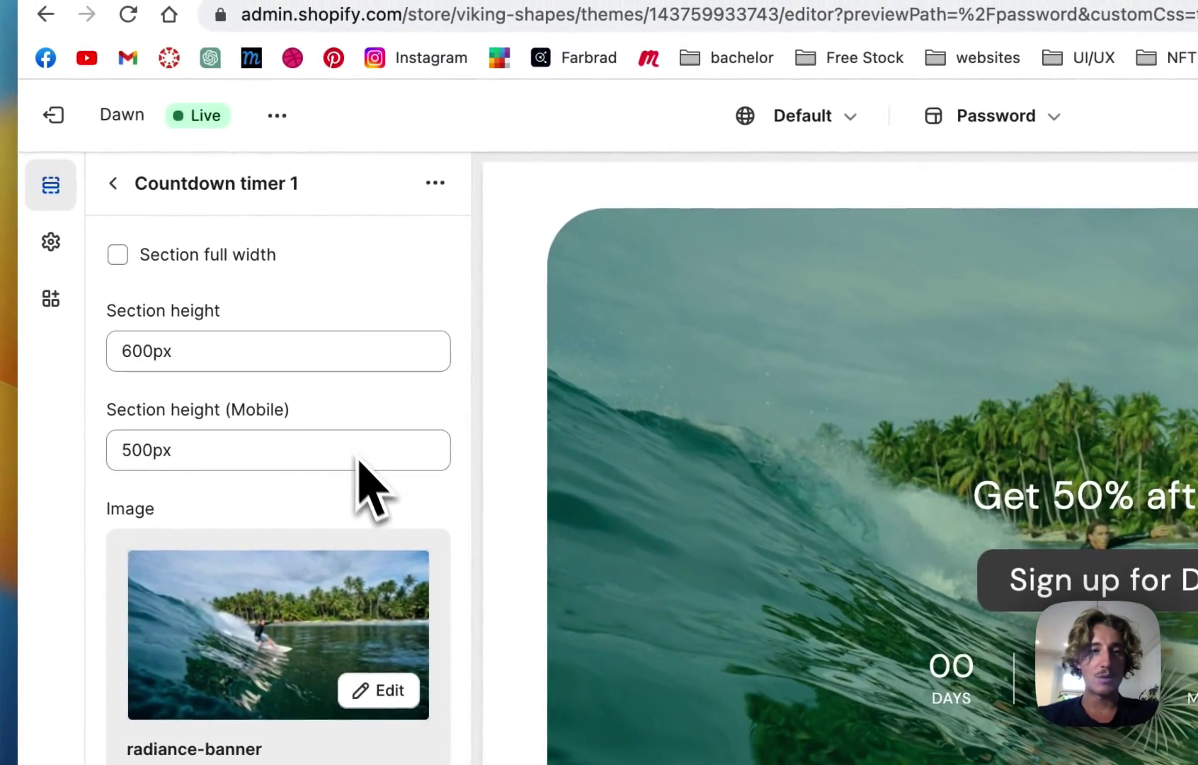
Enable 'Section full width' so the Countdown timer 1 banner spans the whole page.
left_click(133, 256)
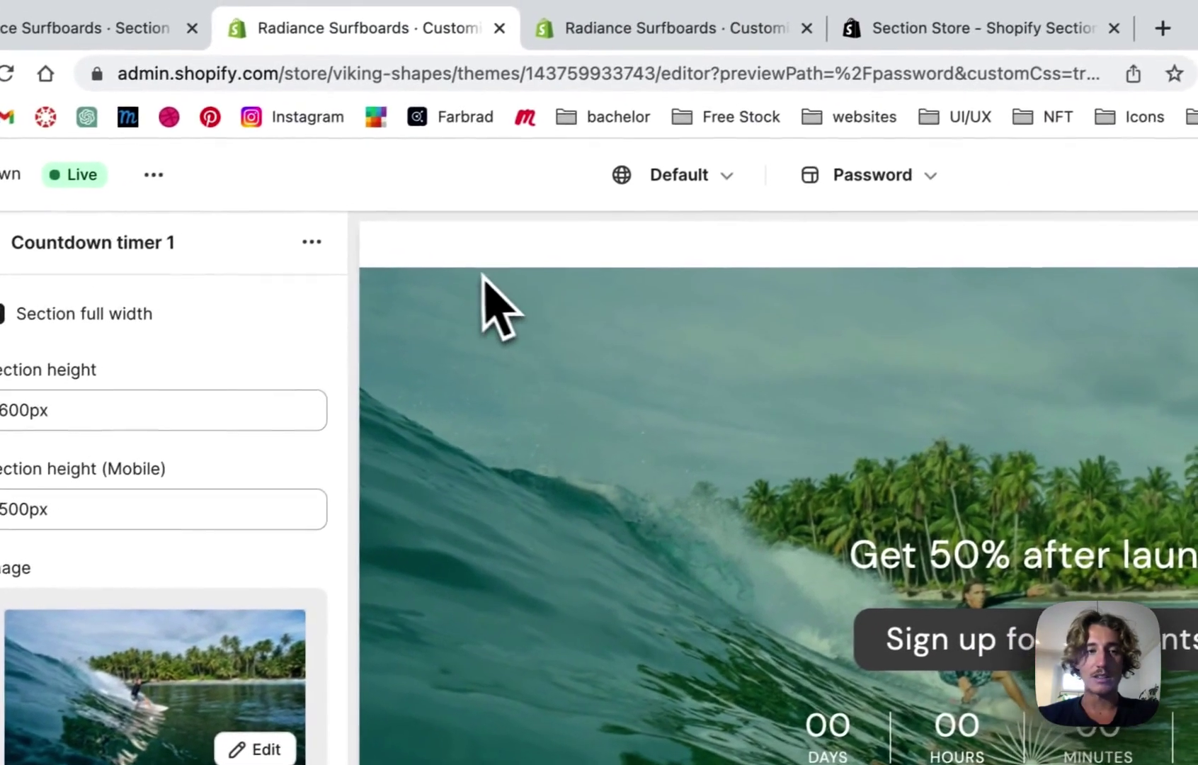
scroll(289, 371, "down", 7)
scroll(255, 297, "down", 10)
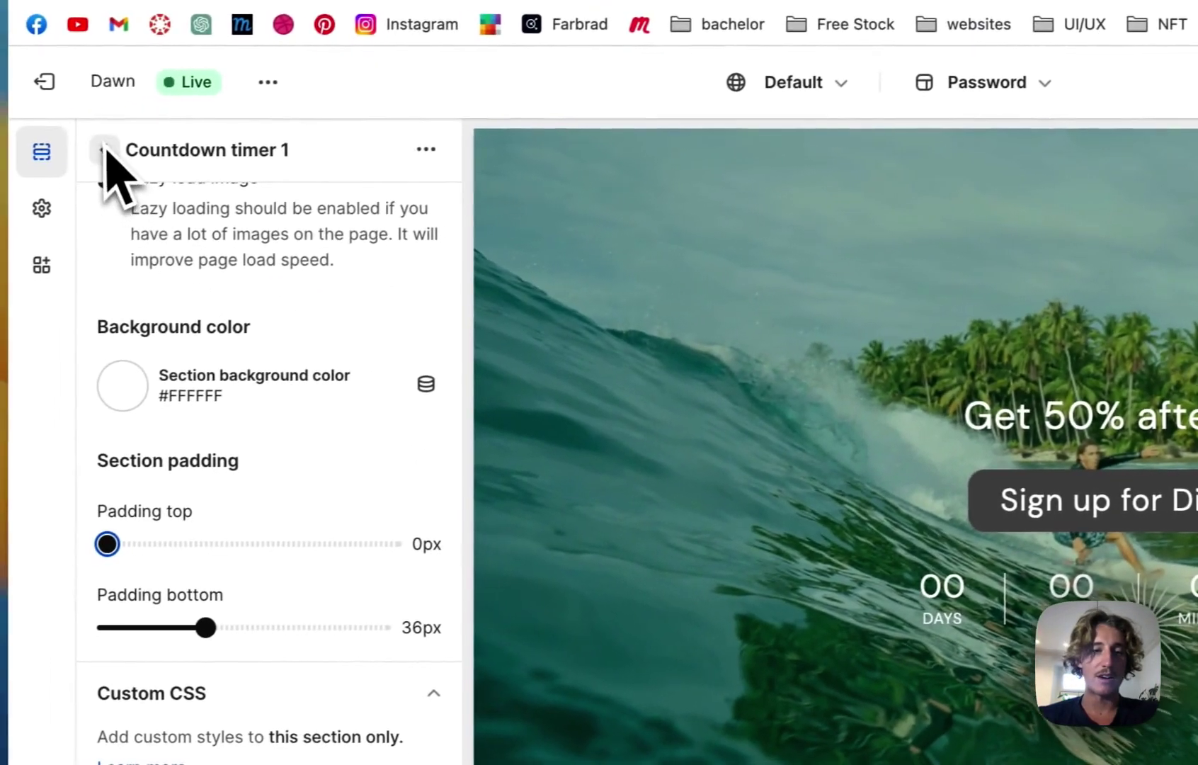
scroll(141, 623, "up", 3)
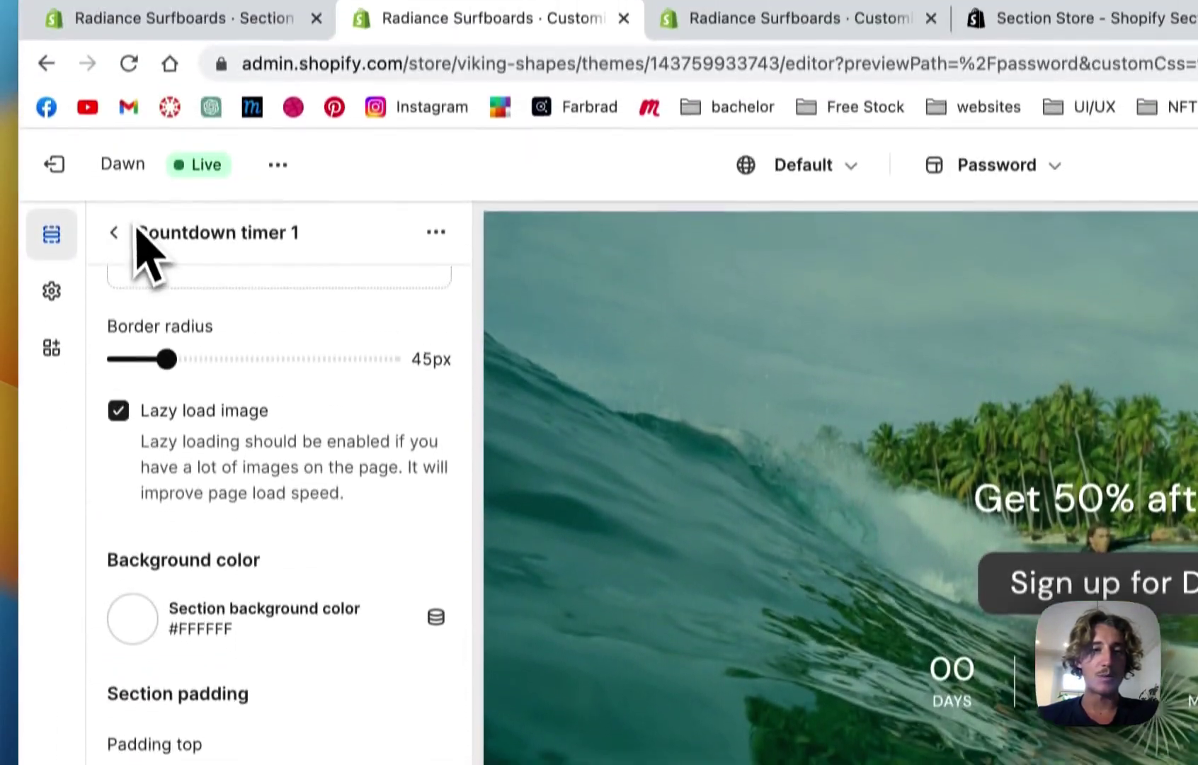
Give the Sign up for Discounts button a white background and #007413 green text.
left_click(113, 4)
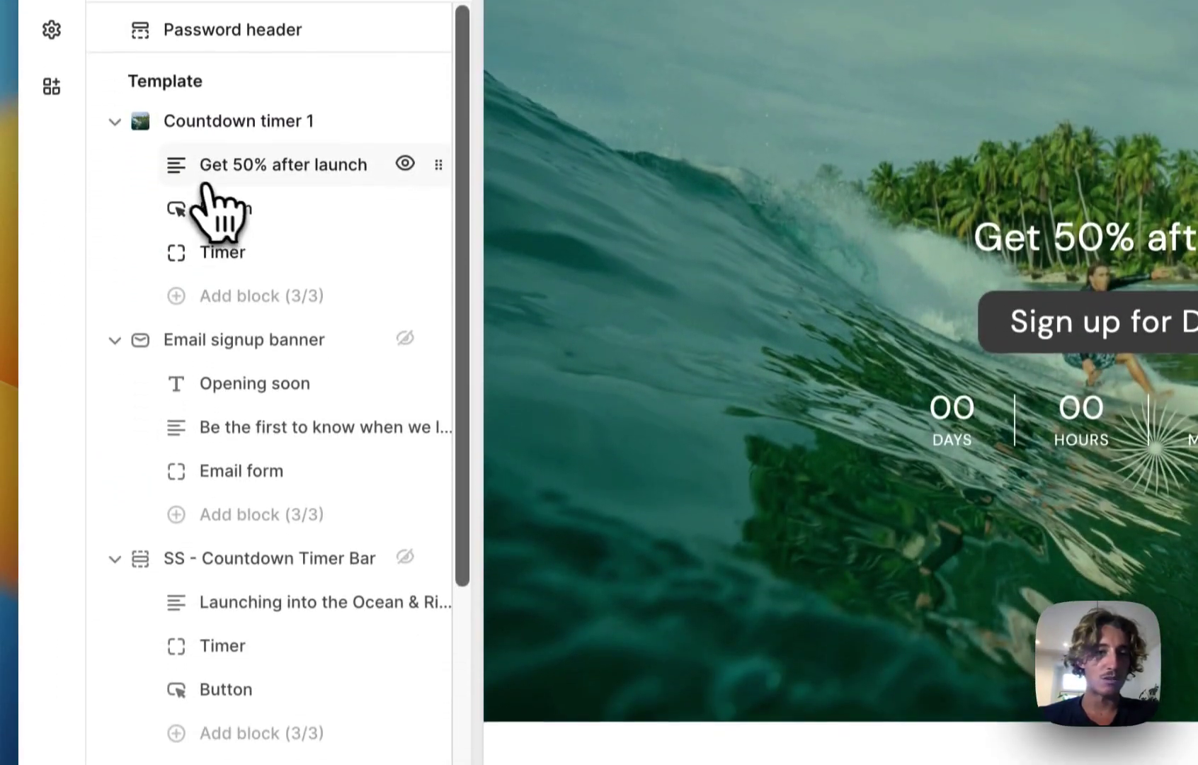
left_click(213, 303)
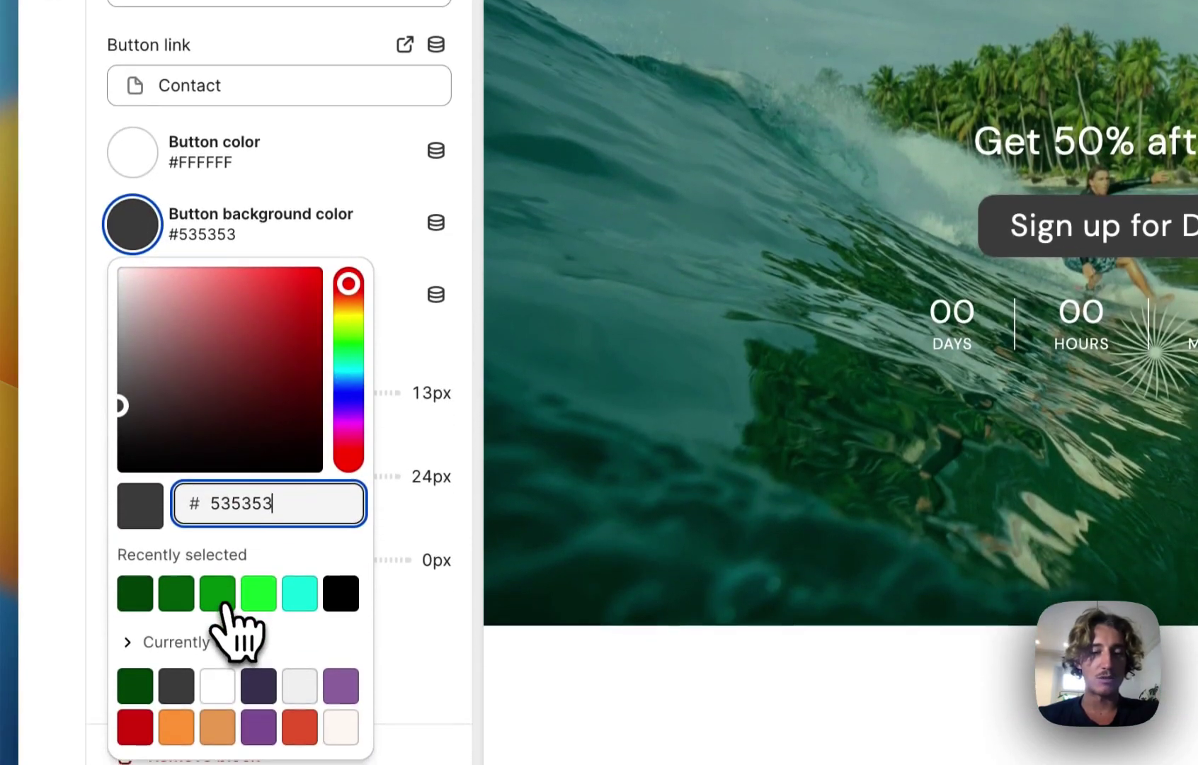
left_click(214, 678)
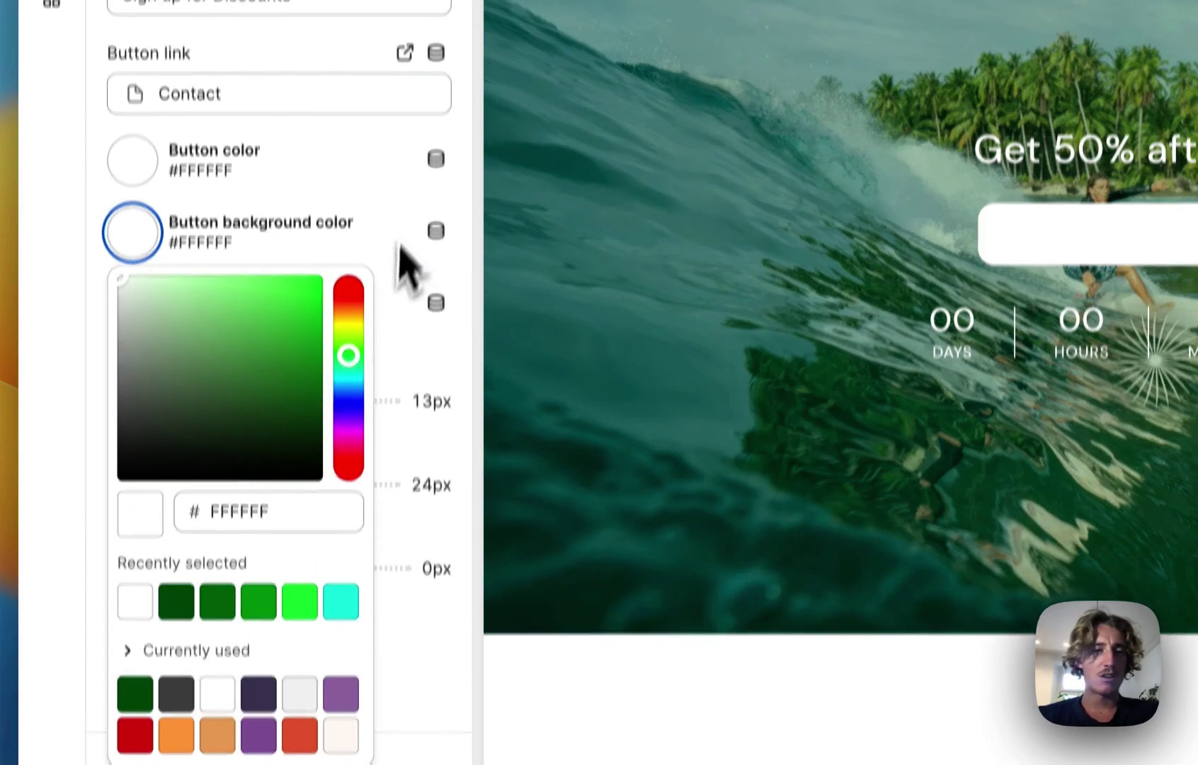
left_click(327, 242)
left_click(141, 148)
left_click(218, 623)
left_click(469, 227)
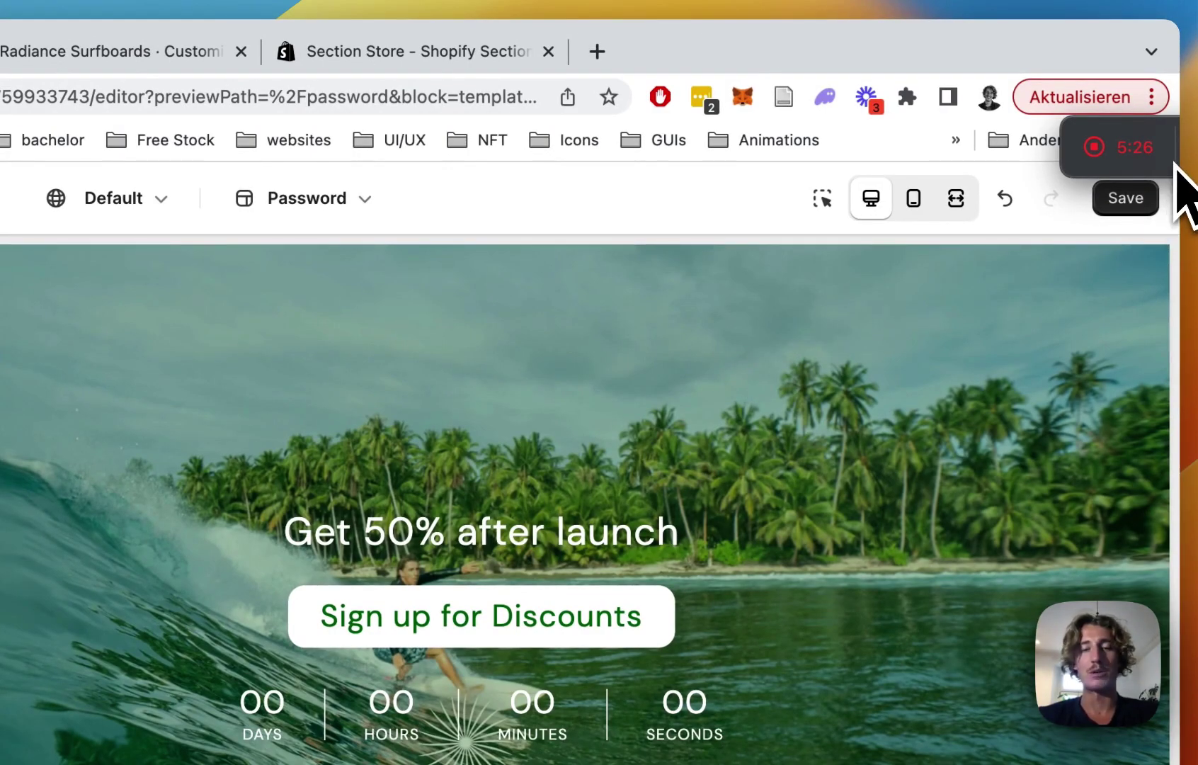
left_click_drag(1134, 171, 902, 147)
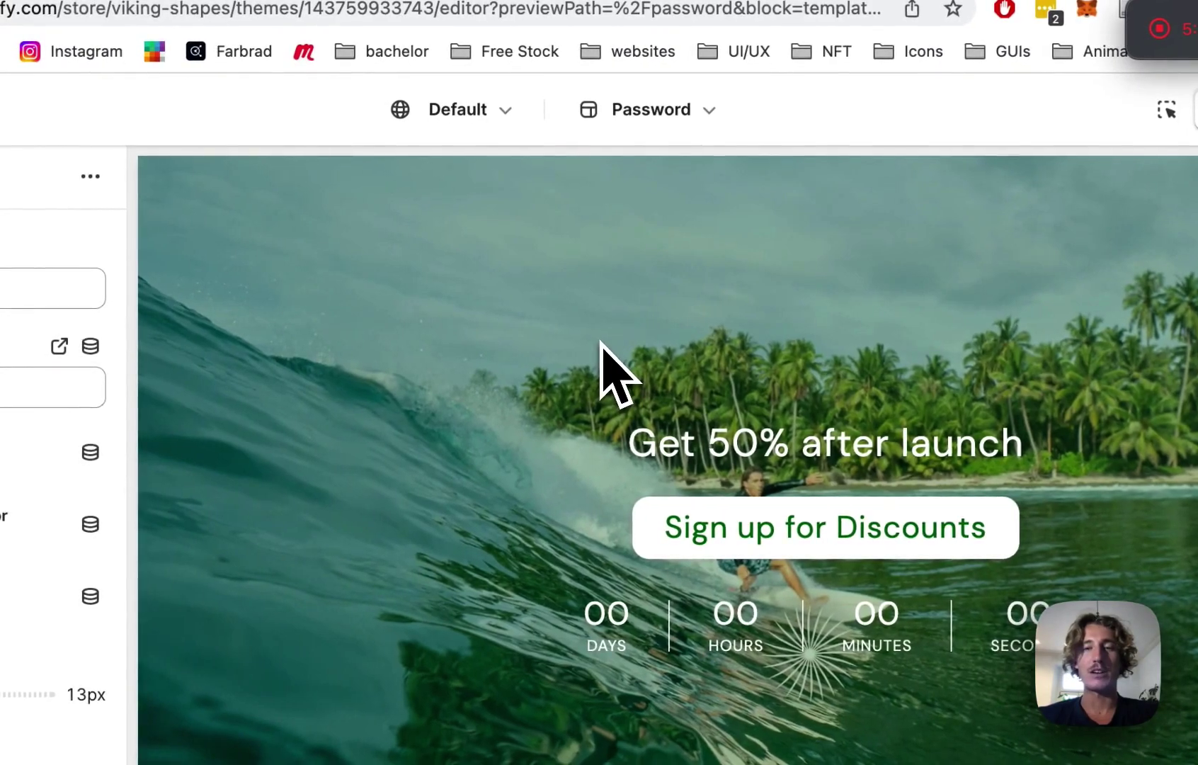